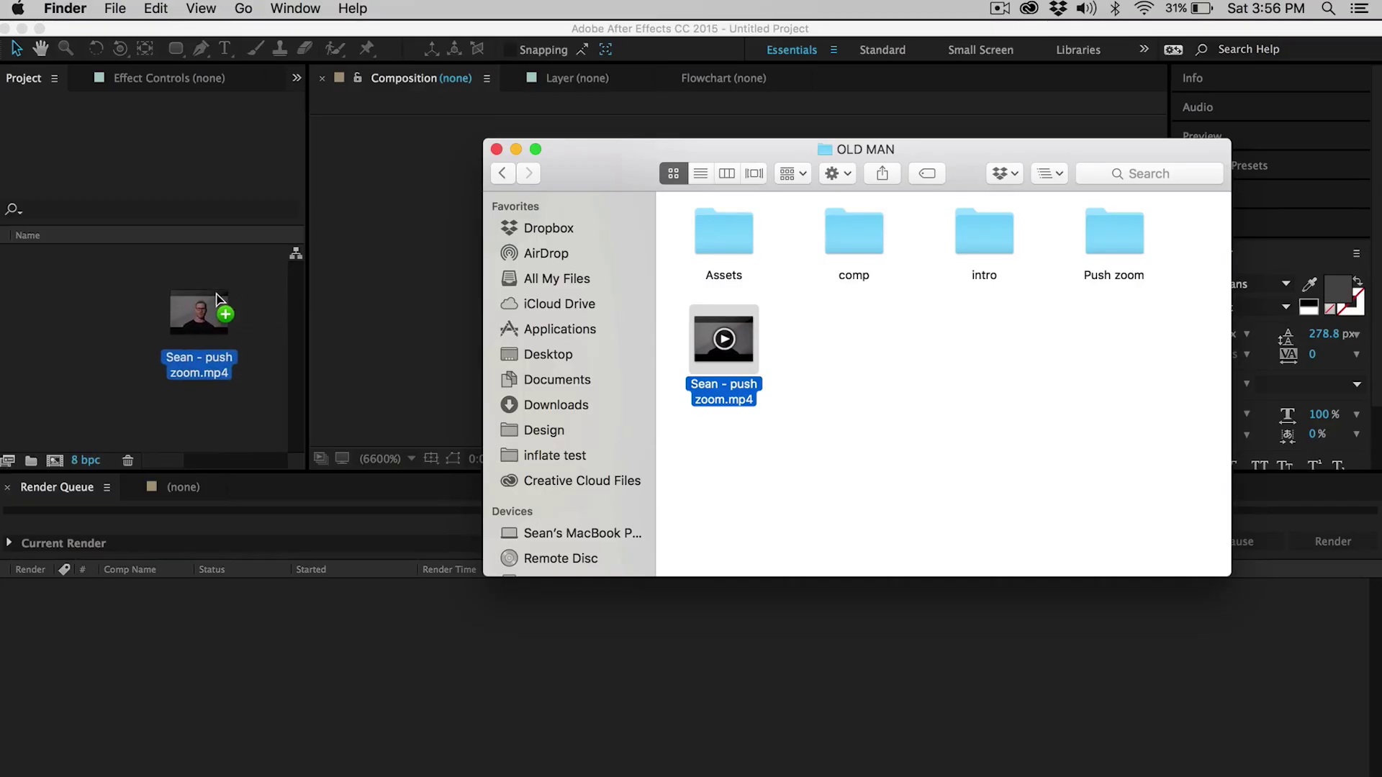
Step: Import the push zoom footage, build a comp from it, and queue it with JPEG Sequence output
left_click_drag(206, 306, 216, 300)
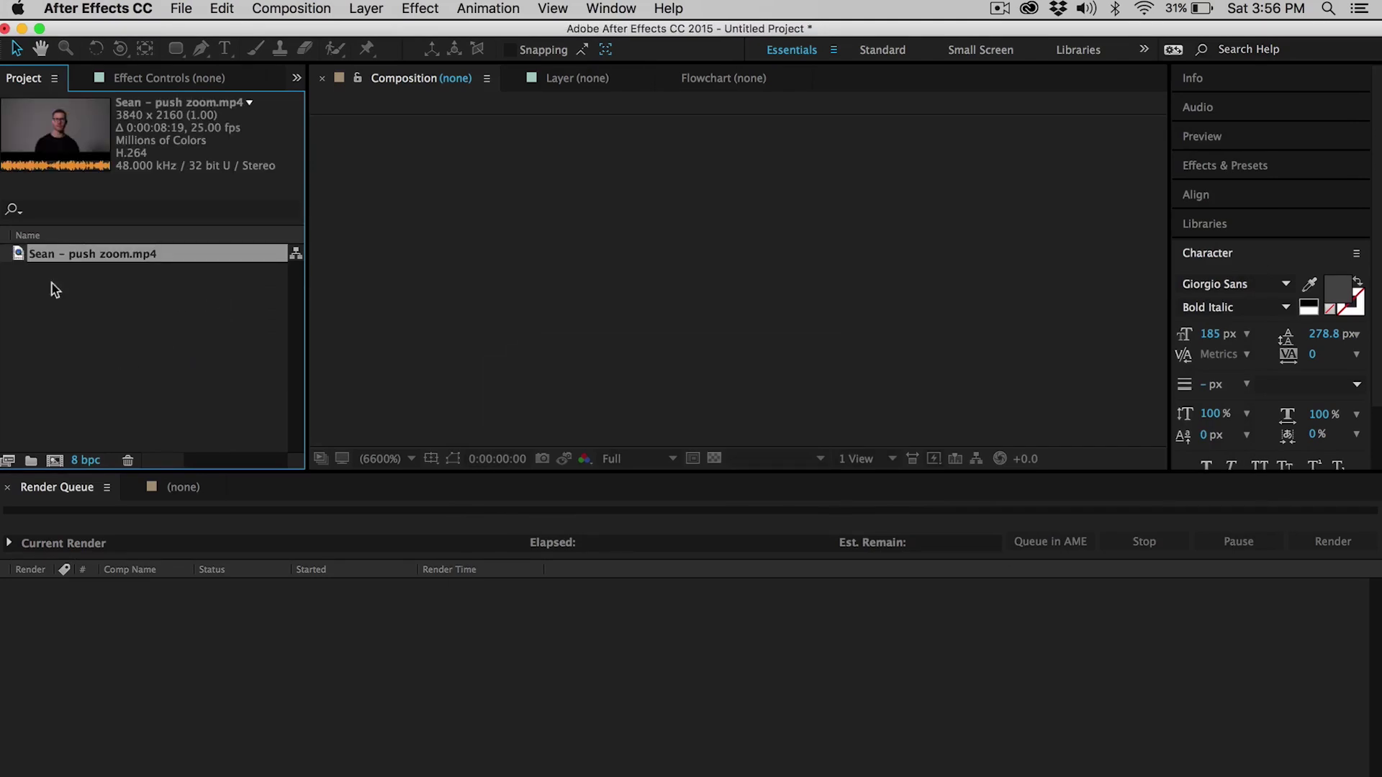
left_click_drag(44, 250, 56, 462)
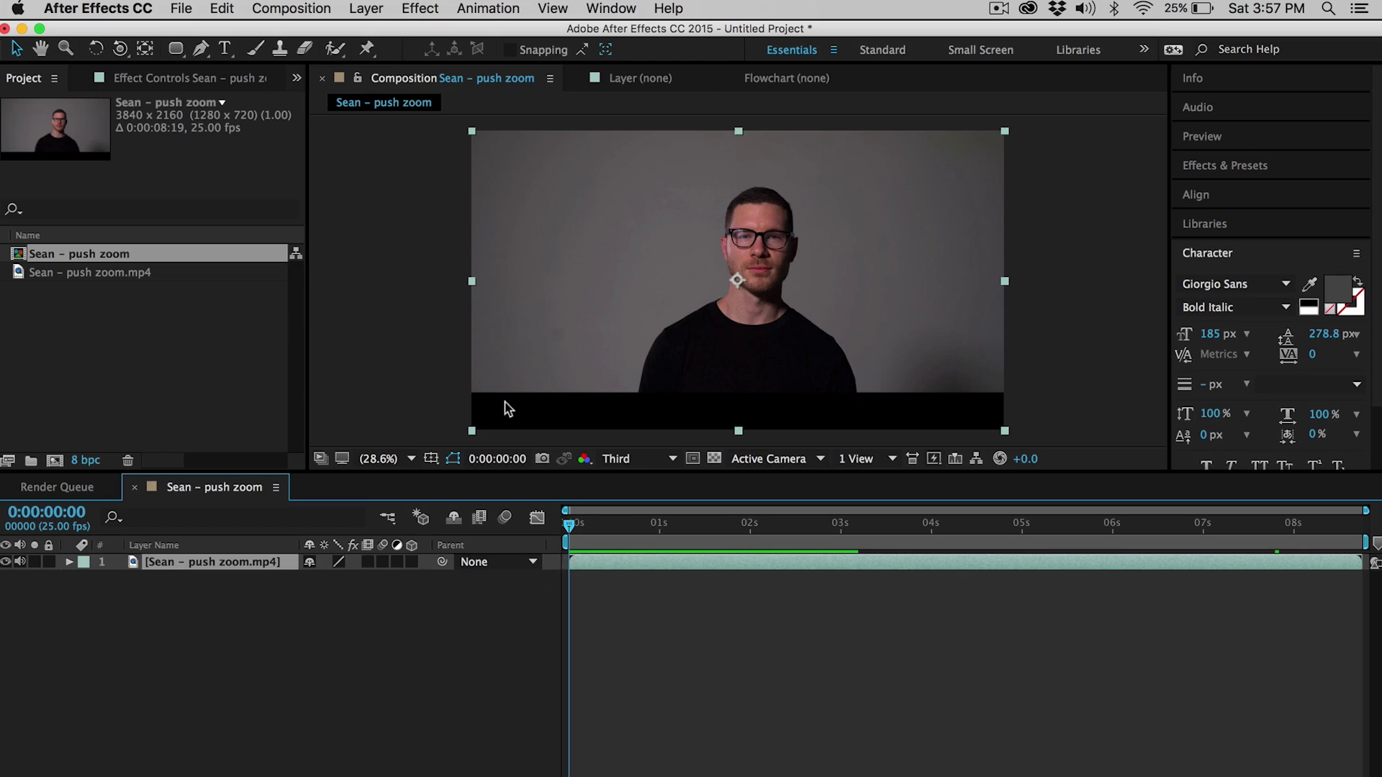
left_click(303, 10)
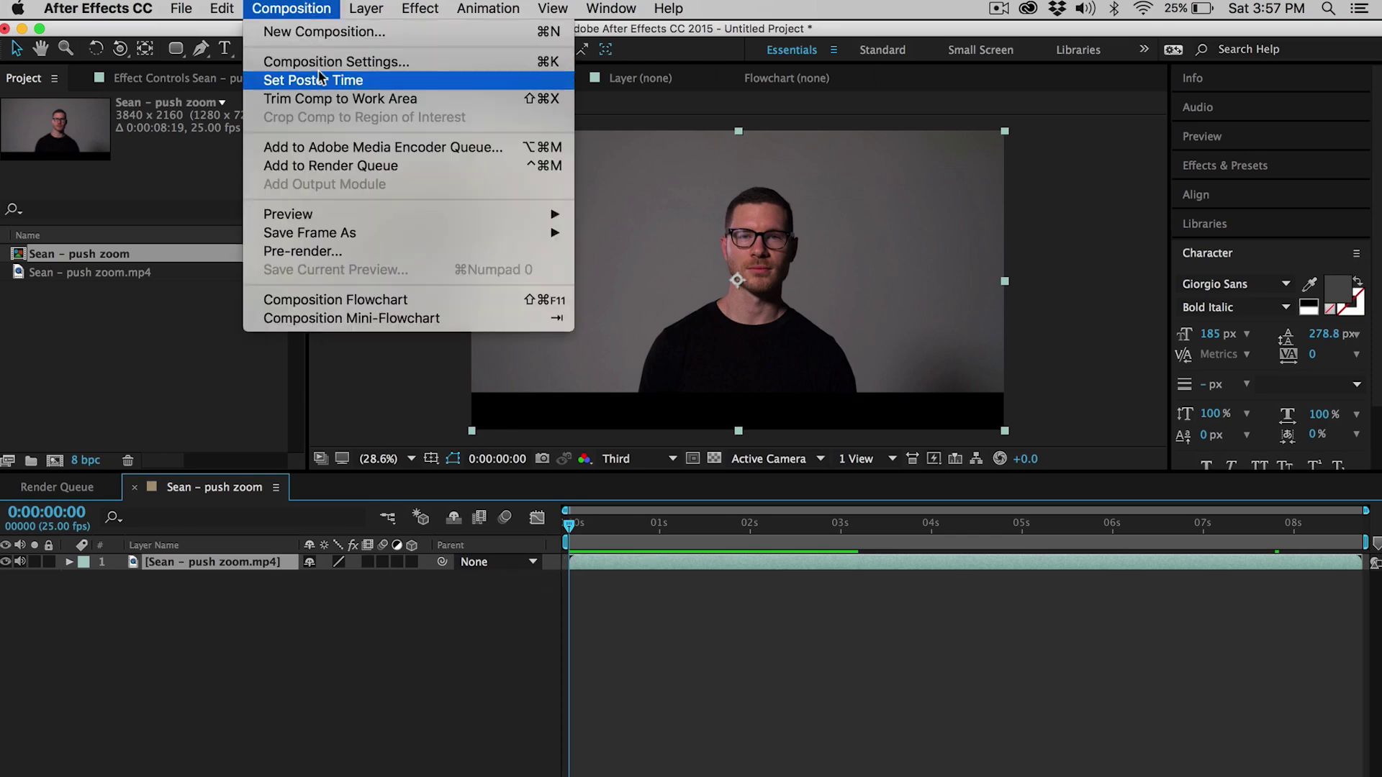
left_click(309, 167)
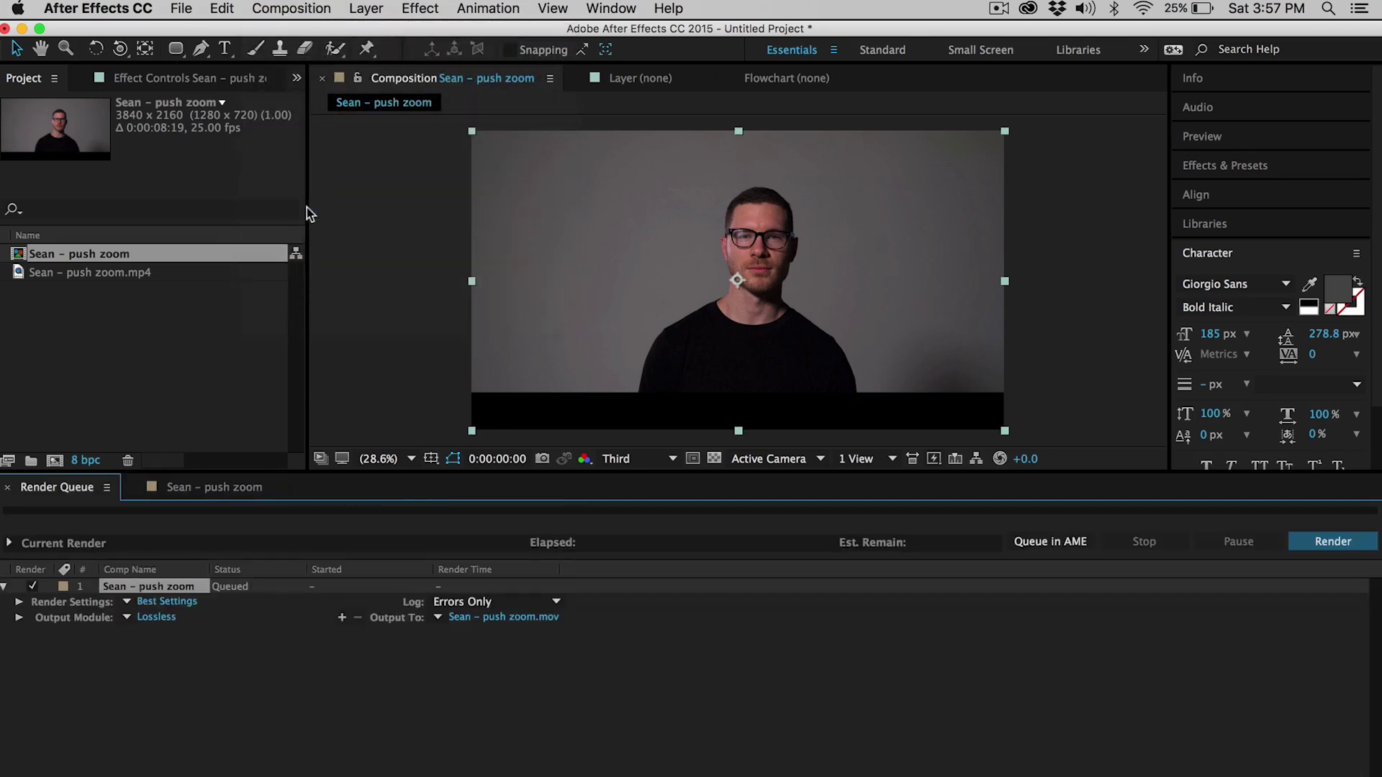
left_click(157, 616)
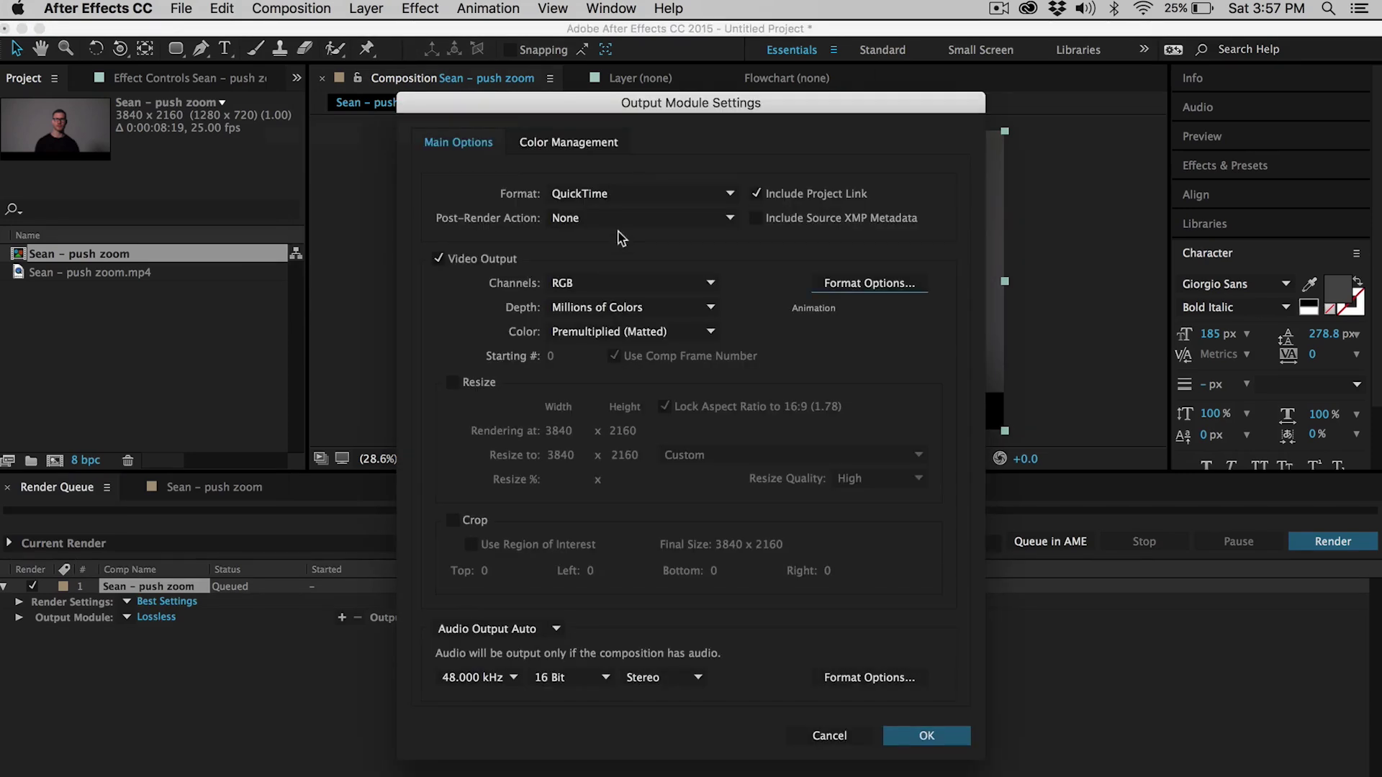
left_click(628, 194)
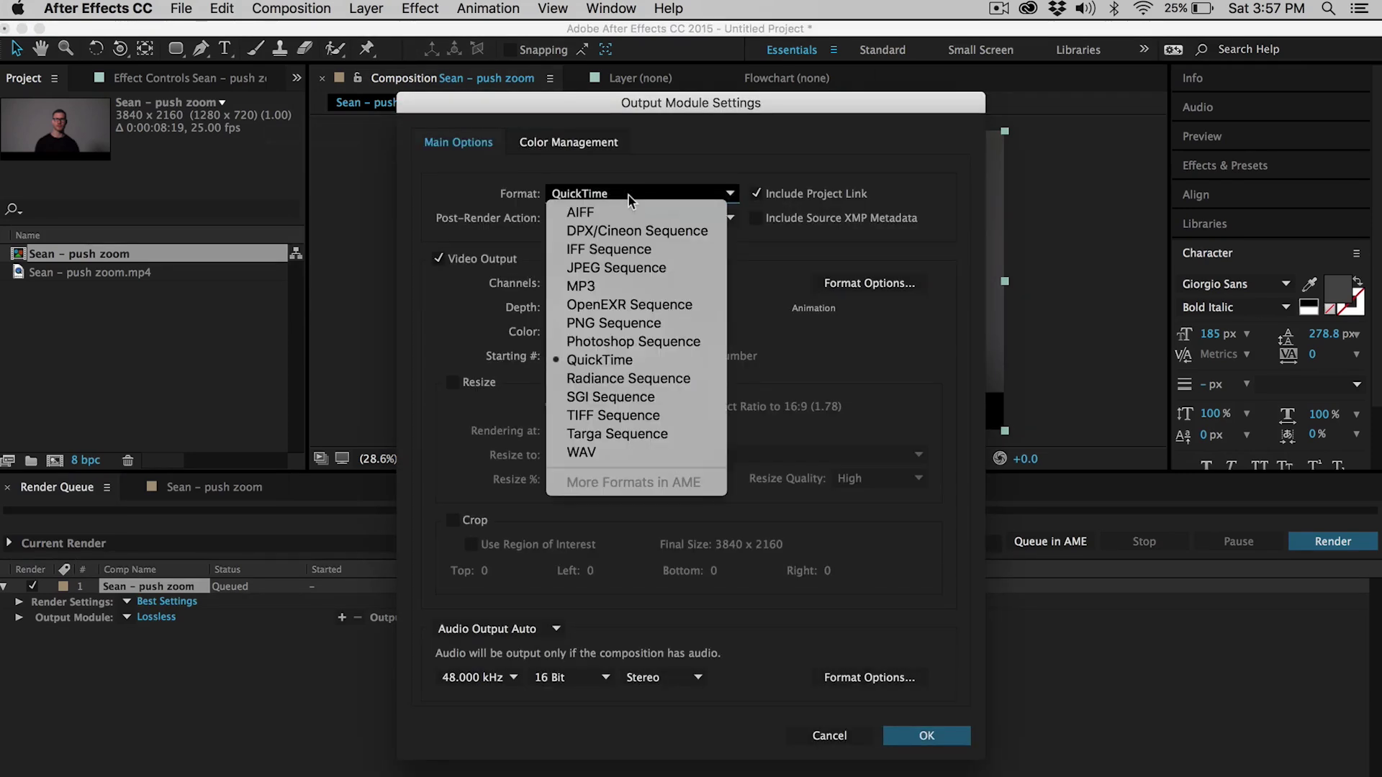
left_click(617, 270)
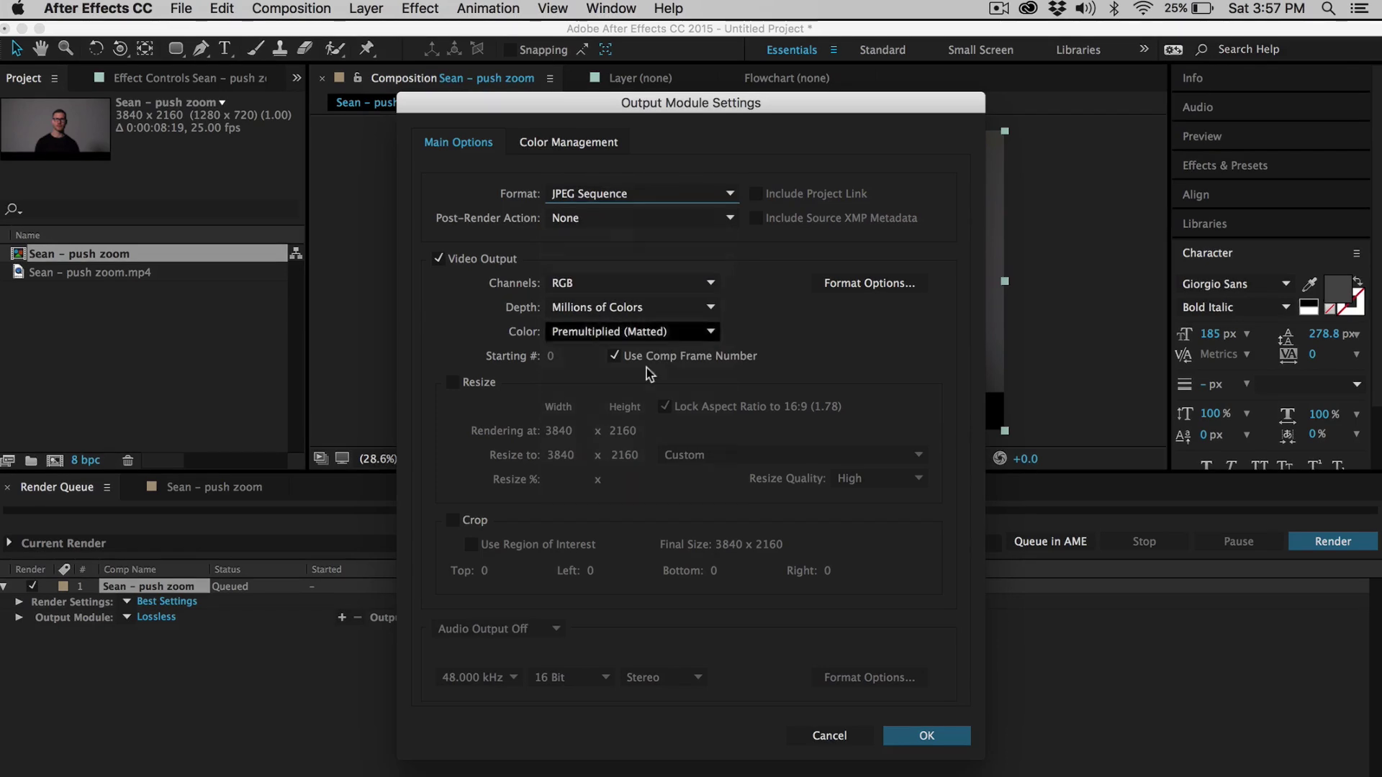
left_click(925, 733)
Step: Save the render output into a new 'Video' folder and start rendering the JPEG sequence
left_click(508, 619)
left_click(366, 742)
type("Vi")
type("deo")
key("BackSpace")
type("eo")
key("Return")
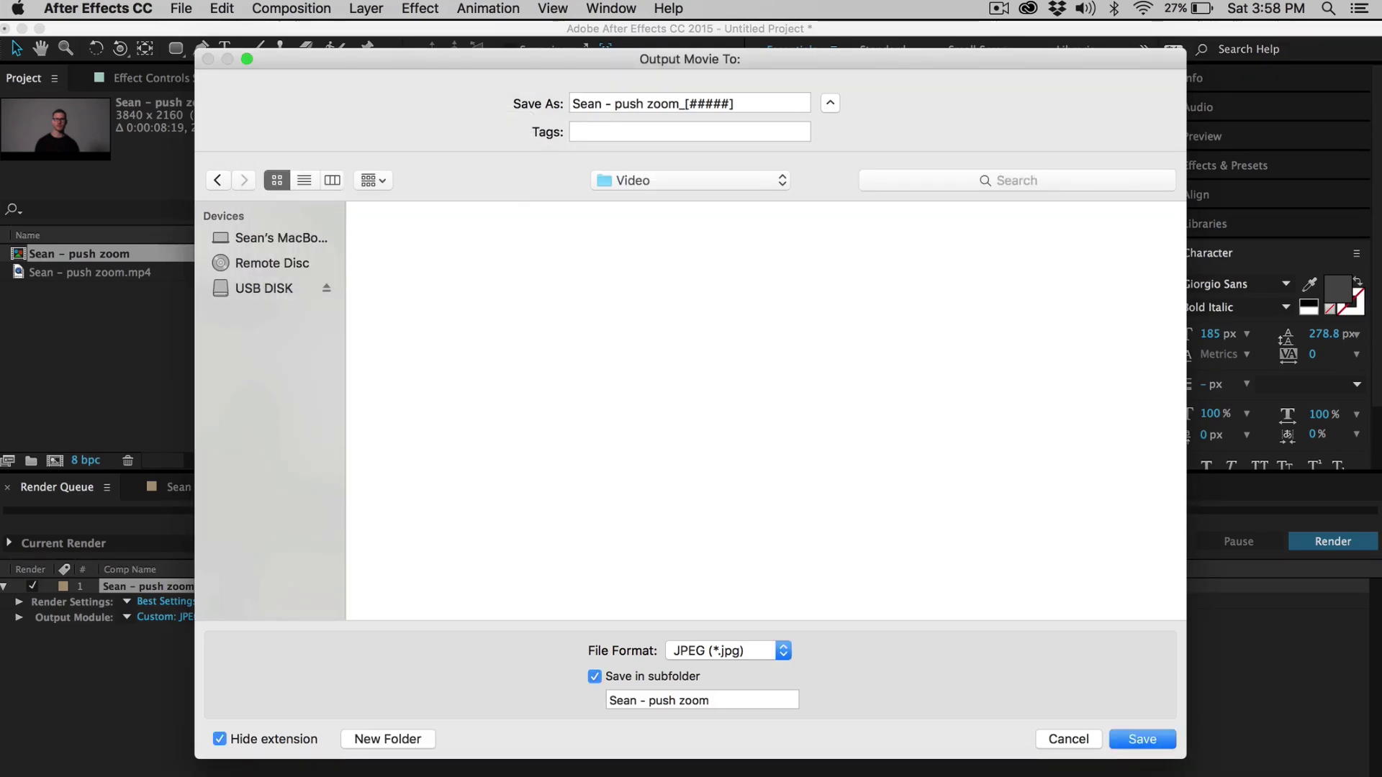
left_click(594, 677)
left_click(1139, 742)
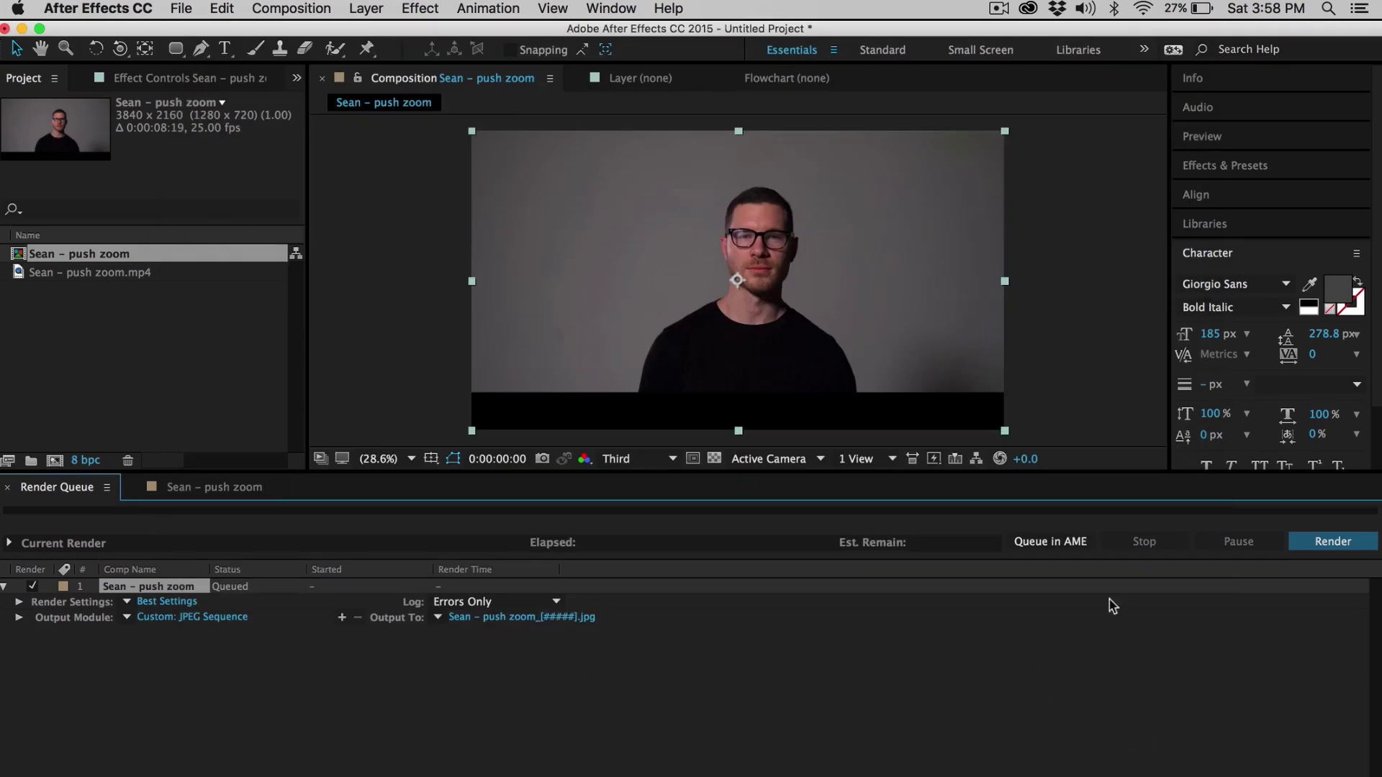
left_click(1323, 550)
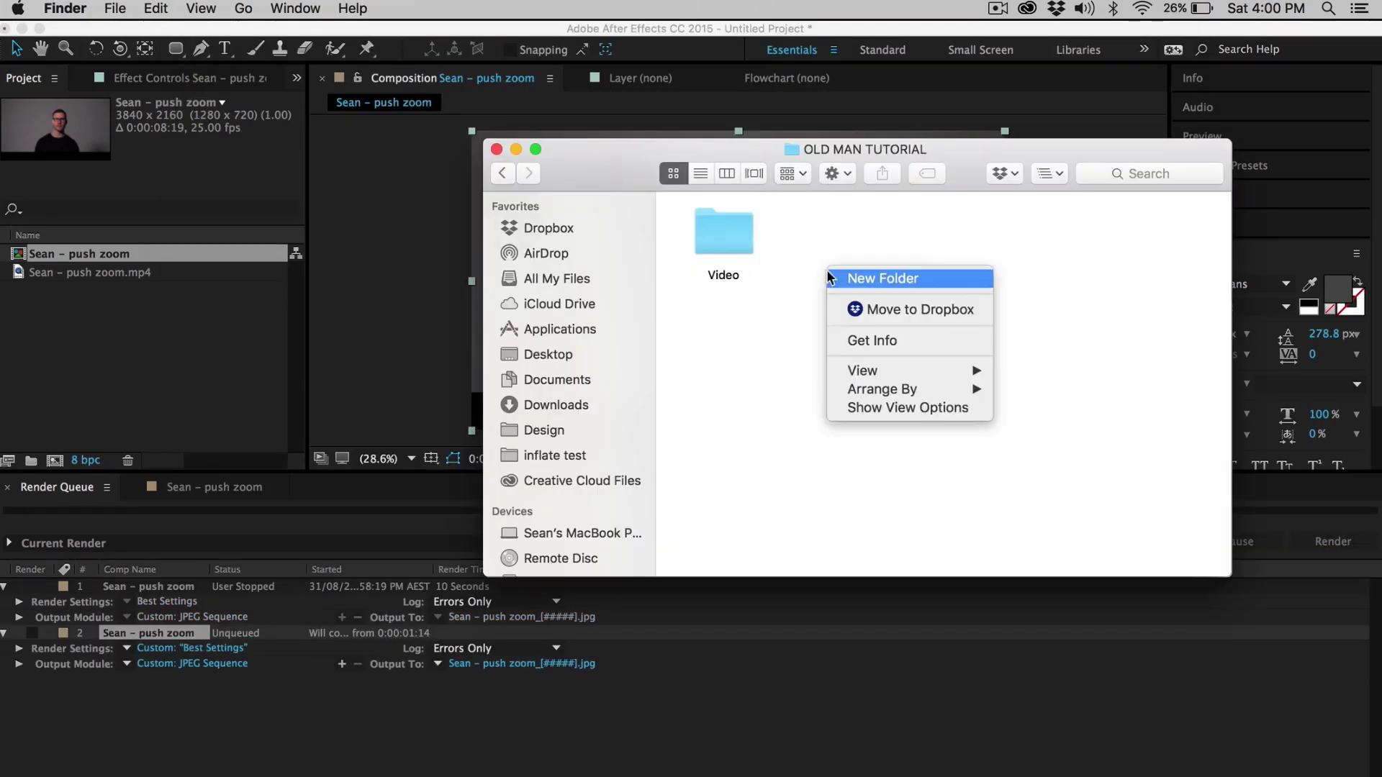
Step: Create a new folder named 'Keyframes' in the OLD MAN TUTORIAL folder
left_click(893, 275)
type("Keyframes")
key("Return")
Step: Create a new folder named 'Out' beside Keyframes and Video
right_click(800, 327)
left_click(820, 338)
type("Out")
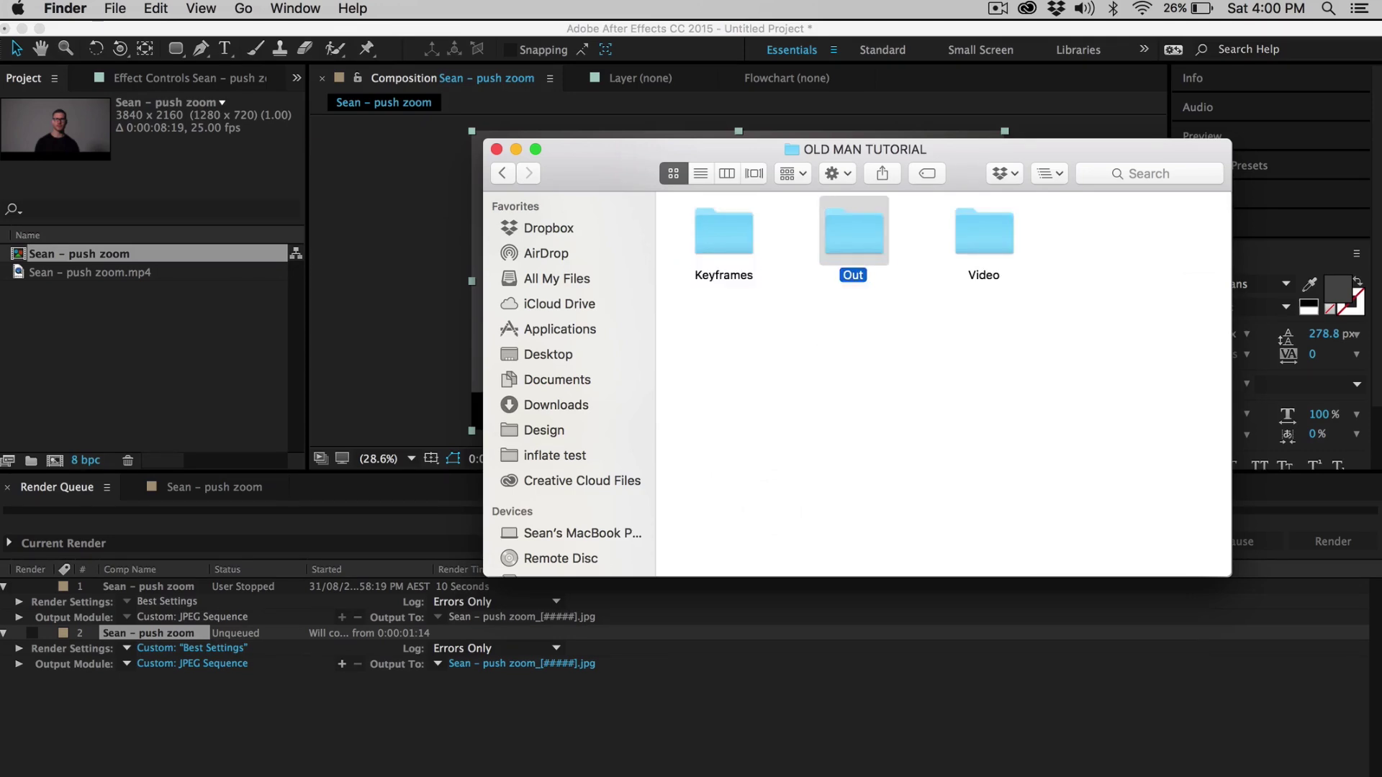
key("Return")
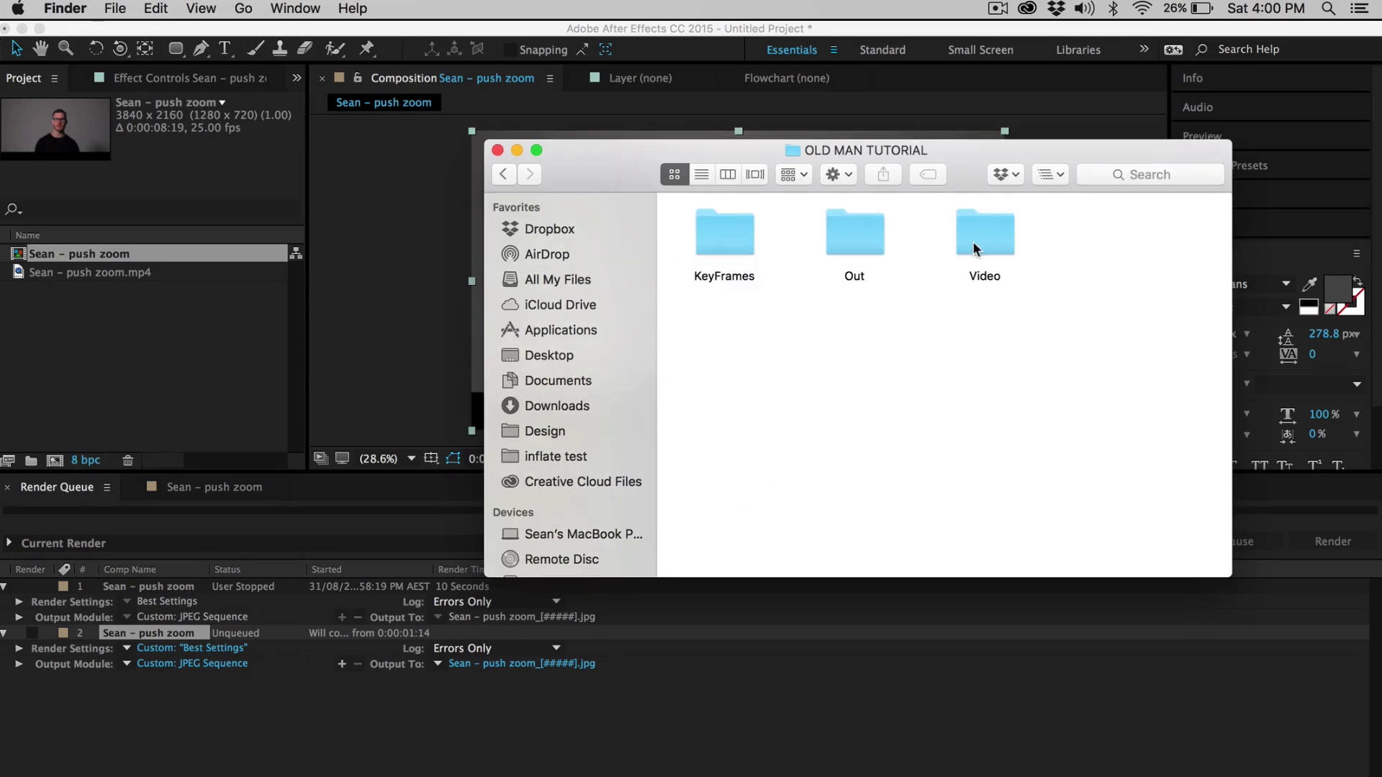
Step: Open the Video folder and preview the first frames and frame 00076 in Quick Look
double_click(973, 248)
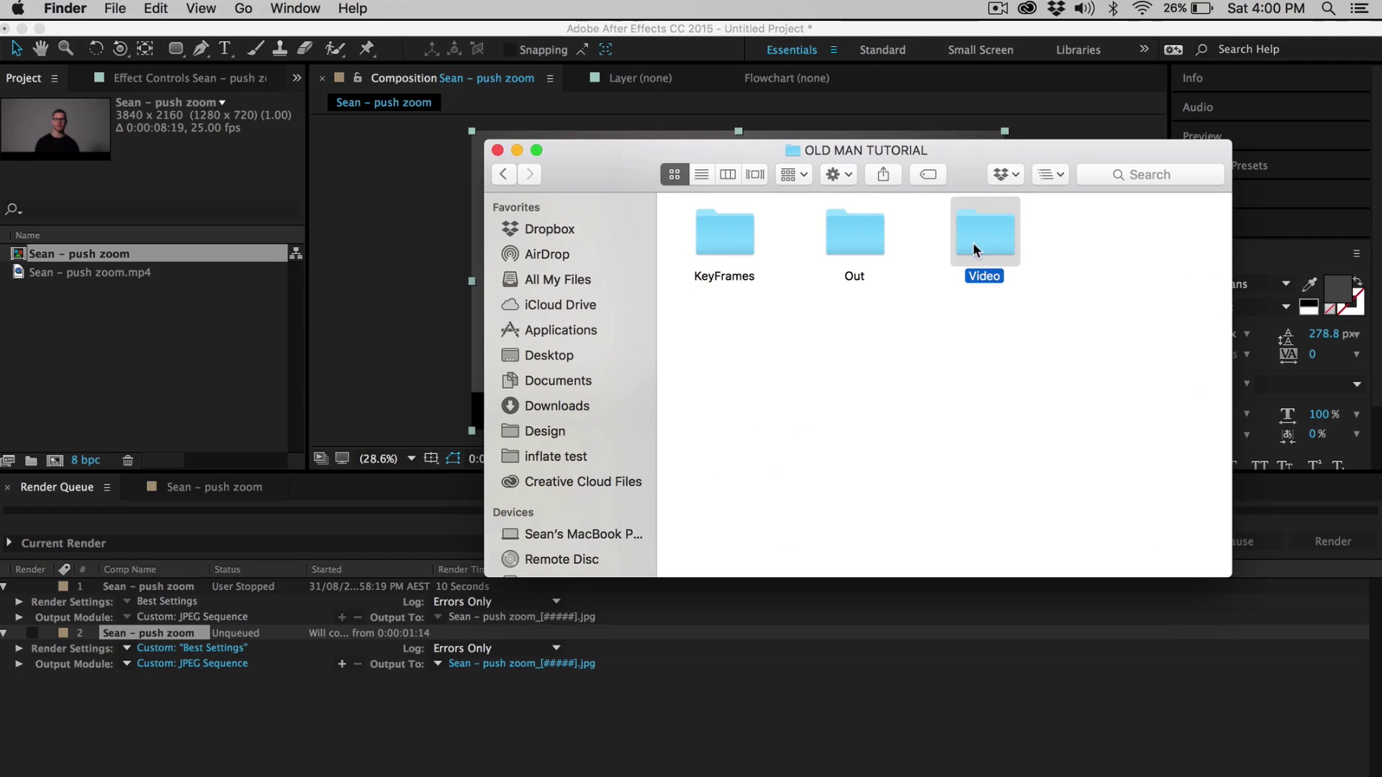
left_click(729, 238)
key("space")
key("Down")
key("Down")
key("Down")
key("Down")
key("Down")
key("Down")
key("Down")
key("Down")
key("Down")
key("Down")
key("Down")
key("Down")
key("Down")
key("Down")
key("Down")
key("Down")
key("Down")
key("Down")
key("Down")
key("Down")
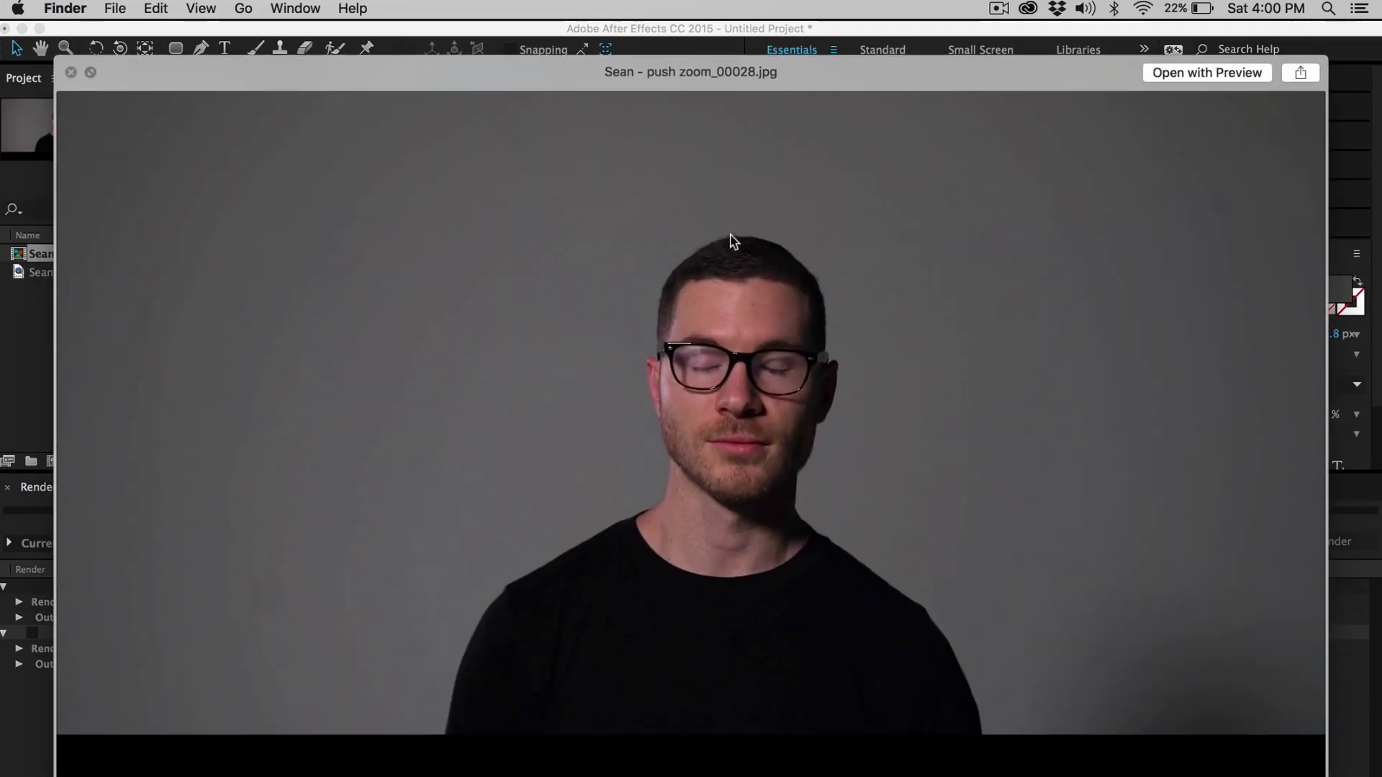
key("Down")
key("Down")
key("Down")
key("Down")
key("Down")
key("Down")
key("Down")
key("Down")
key("Down")
key("Down")
key("Down")
key("Down")
key("Down")
key("Down")
key("Down")
key("Down")
key("Down")
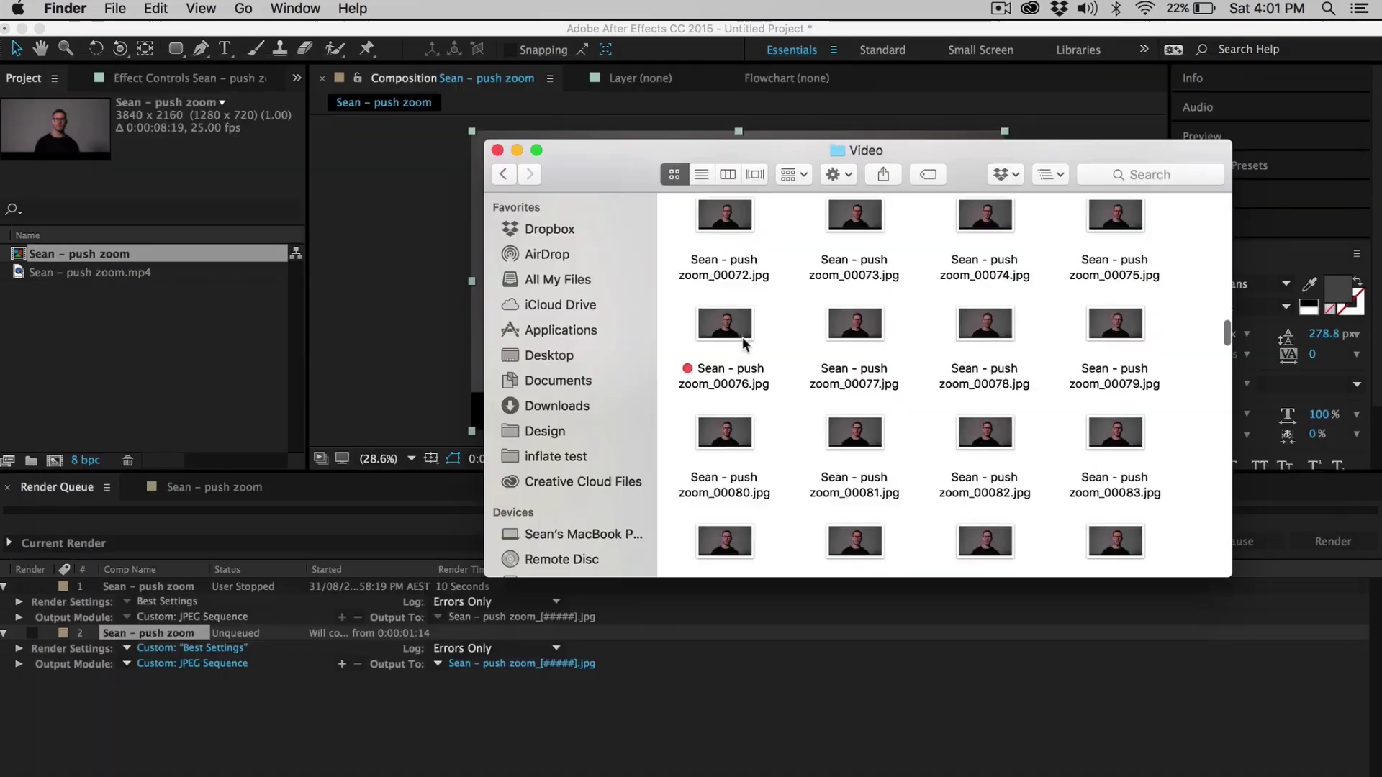
left_click(711, 335)
key("space")
key("space")
Step: Preview frames 00183, 00186 and 00208 as further keyframe candidates
scroll(843, 347, "down", 20)
scroll(847, 352, "down", 8)
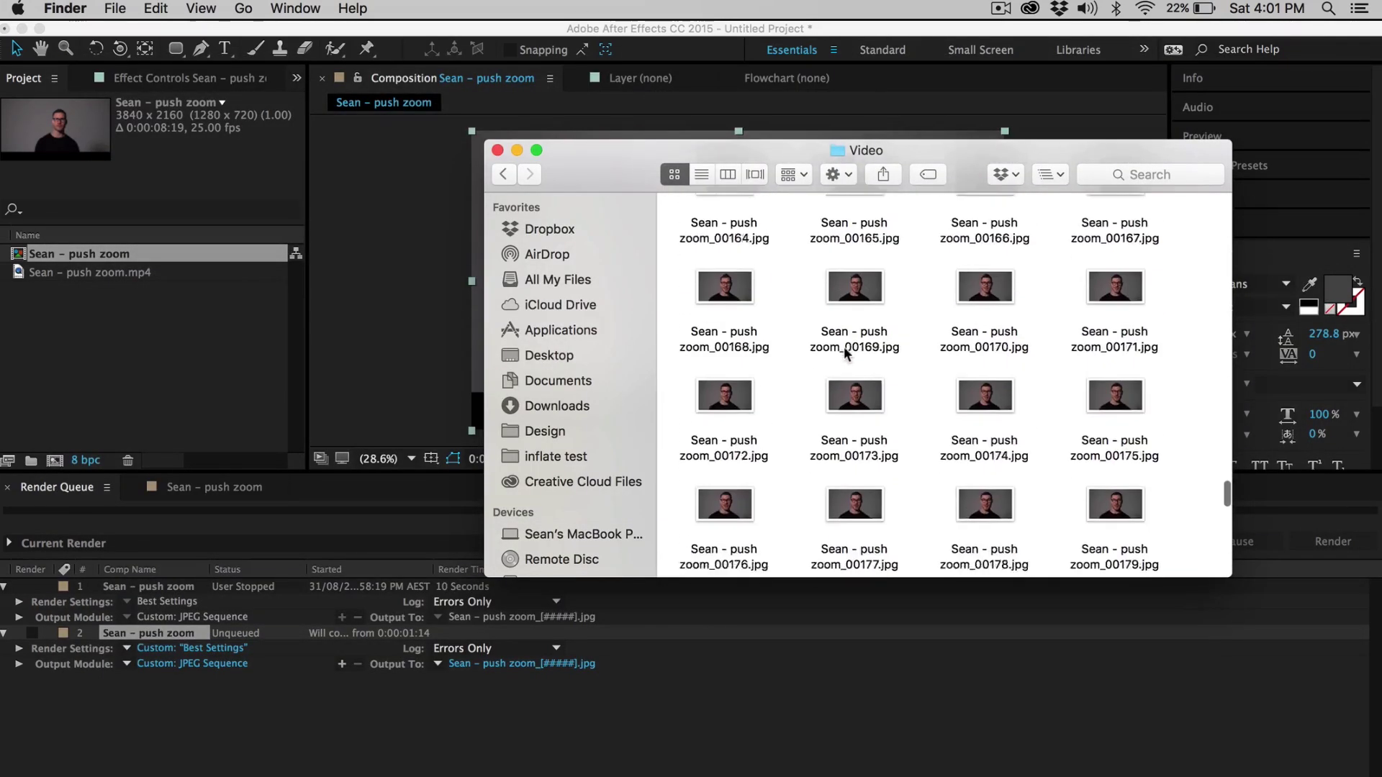
left_click(1127, 302)
key("space")
key("space")
left_click(984, 407)
key("space")
key("space")
scroll(858, 393, "down", 10)
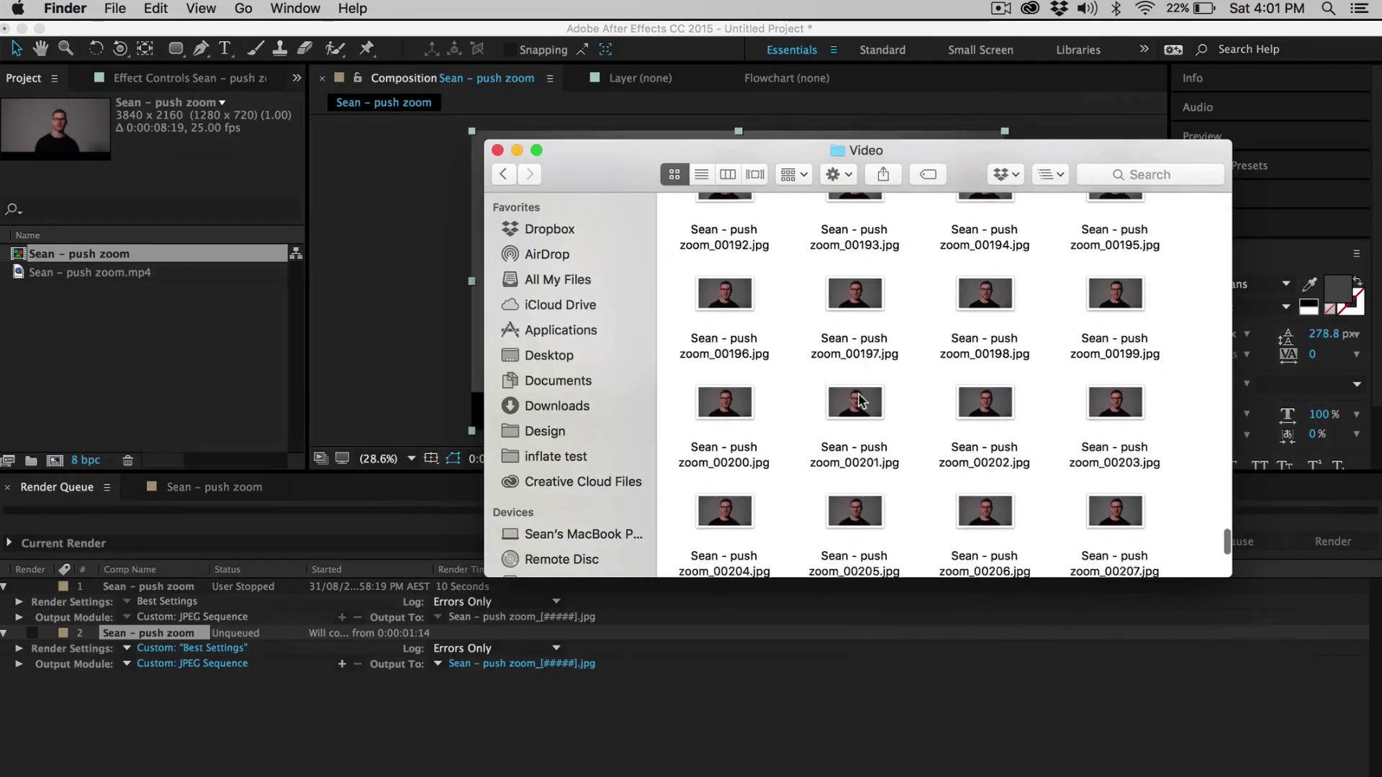
left_click(716, 316)
key("space")
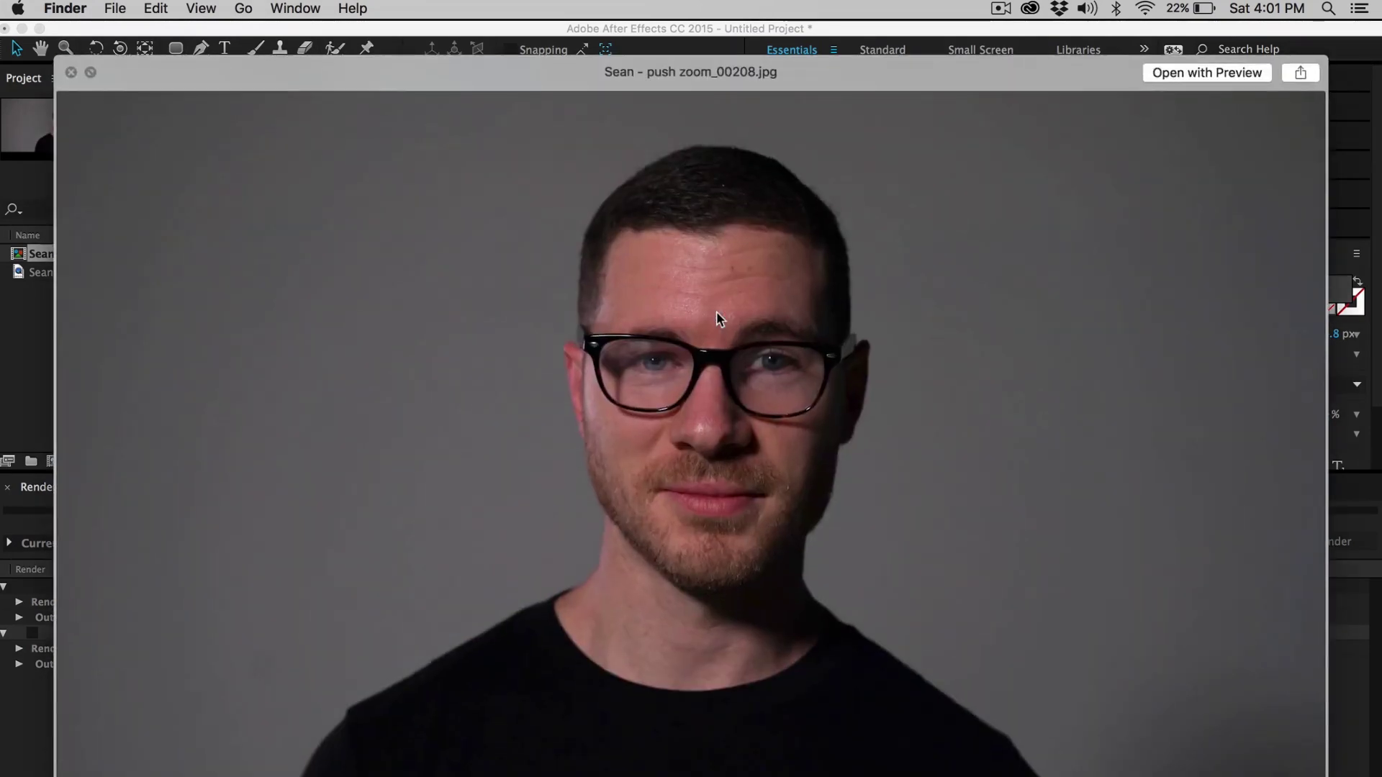
key("space")
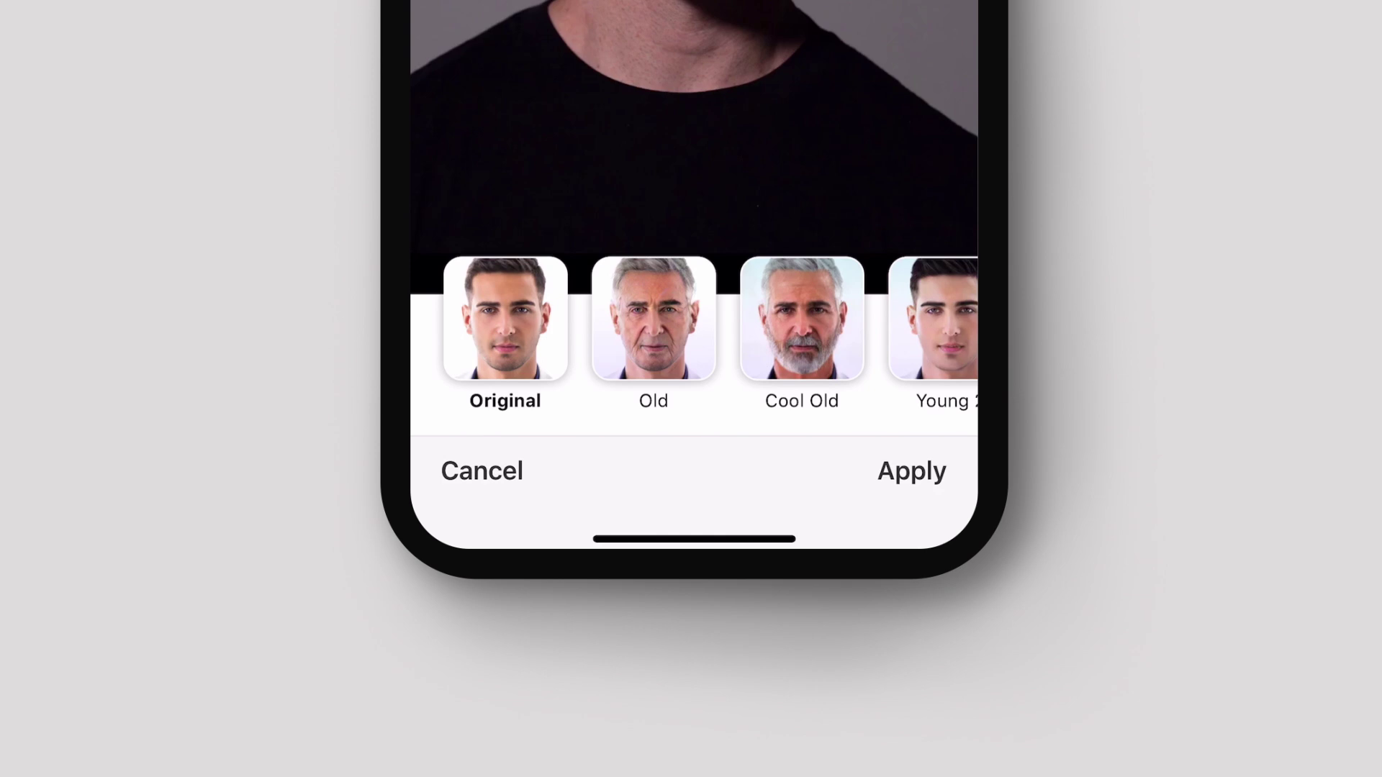
Step: Choose the Old thumbnail in FaceApp's Age editor and apply it to the presenter's face
left_click(654, 320)
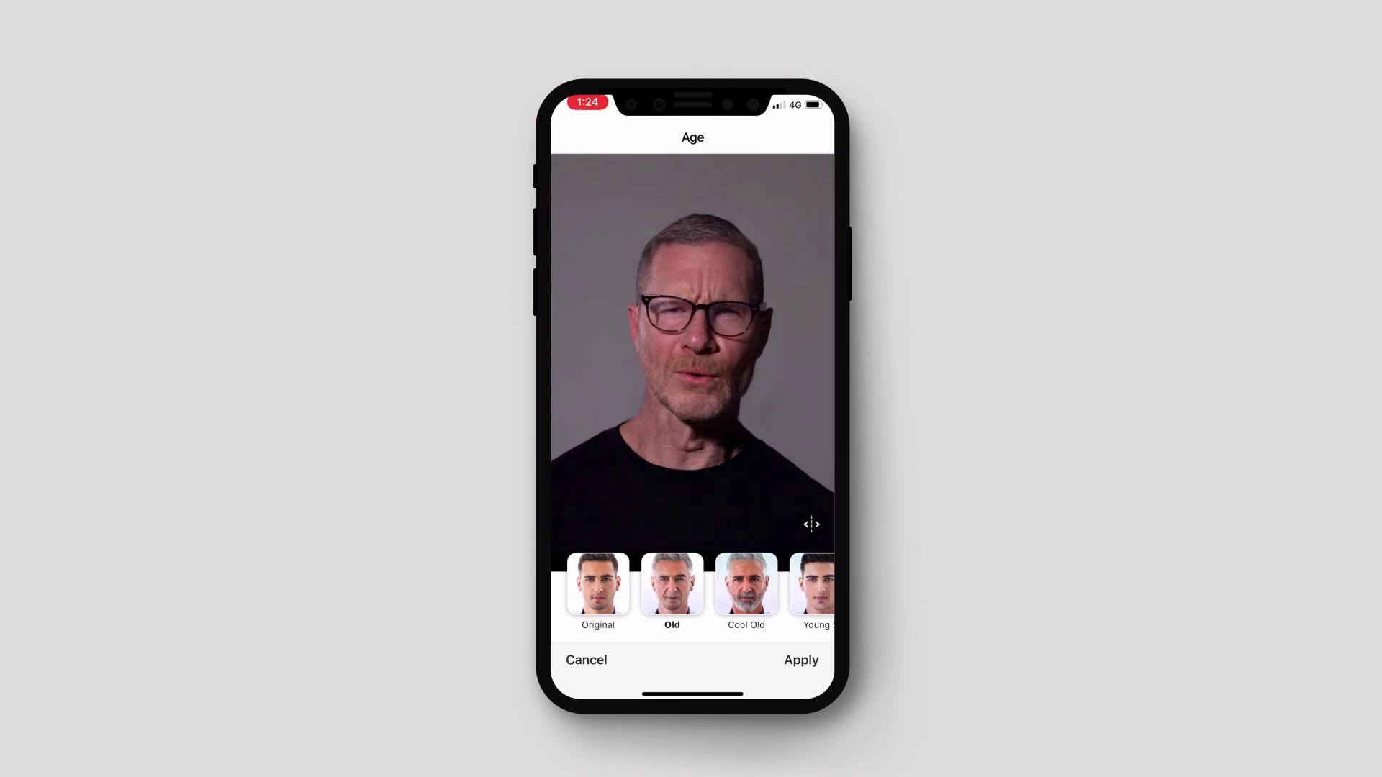
left_click(801, 660)
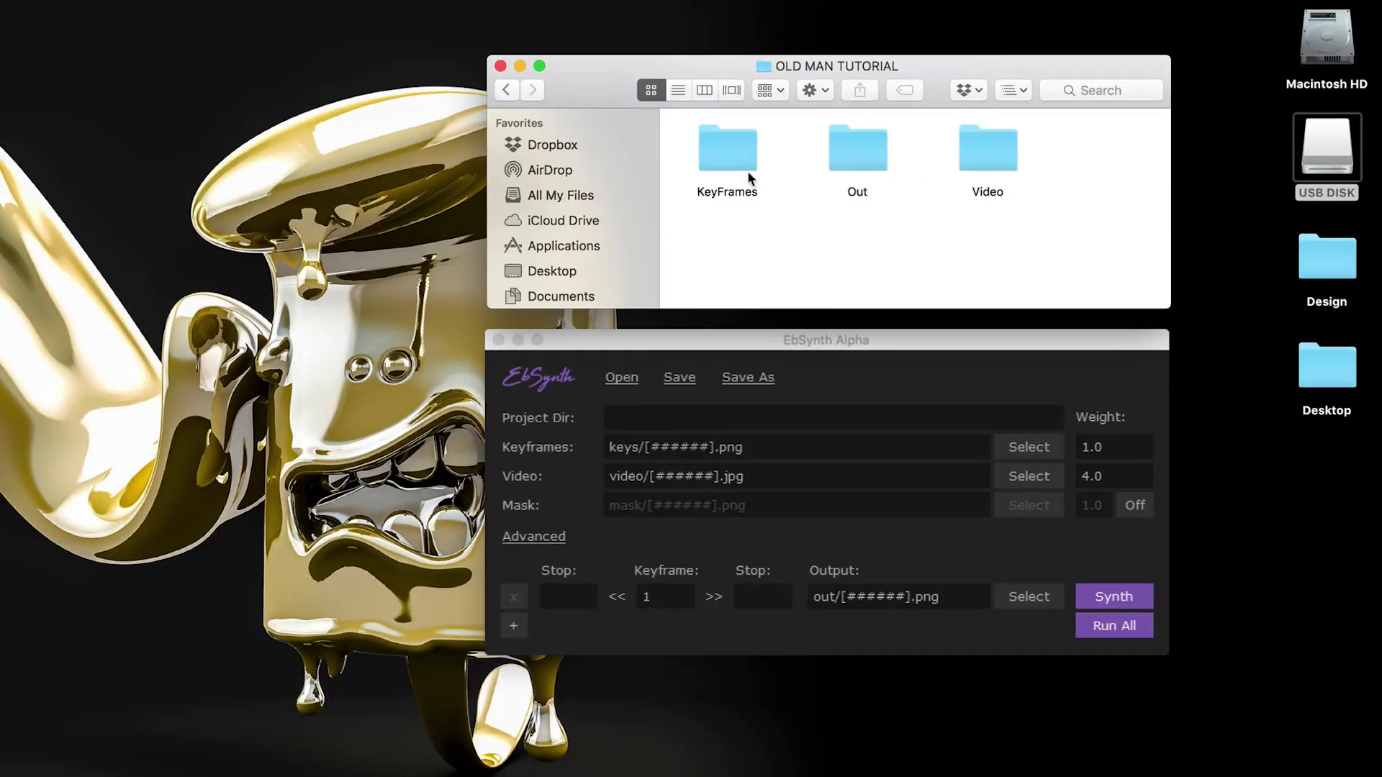
Step: Set EbSynth's Video input to the Video folder's 'Sean - push zoom' JPG frames
double_click(728, 148)
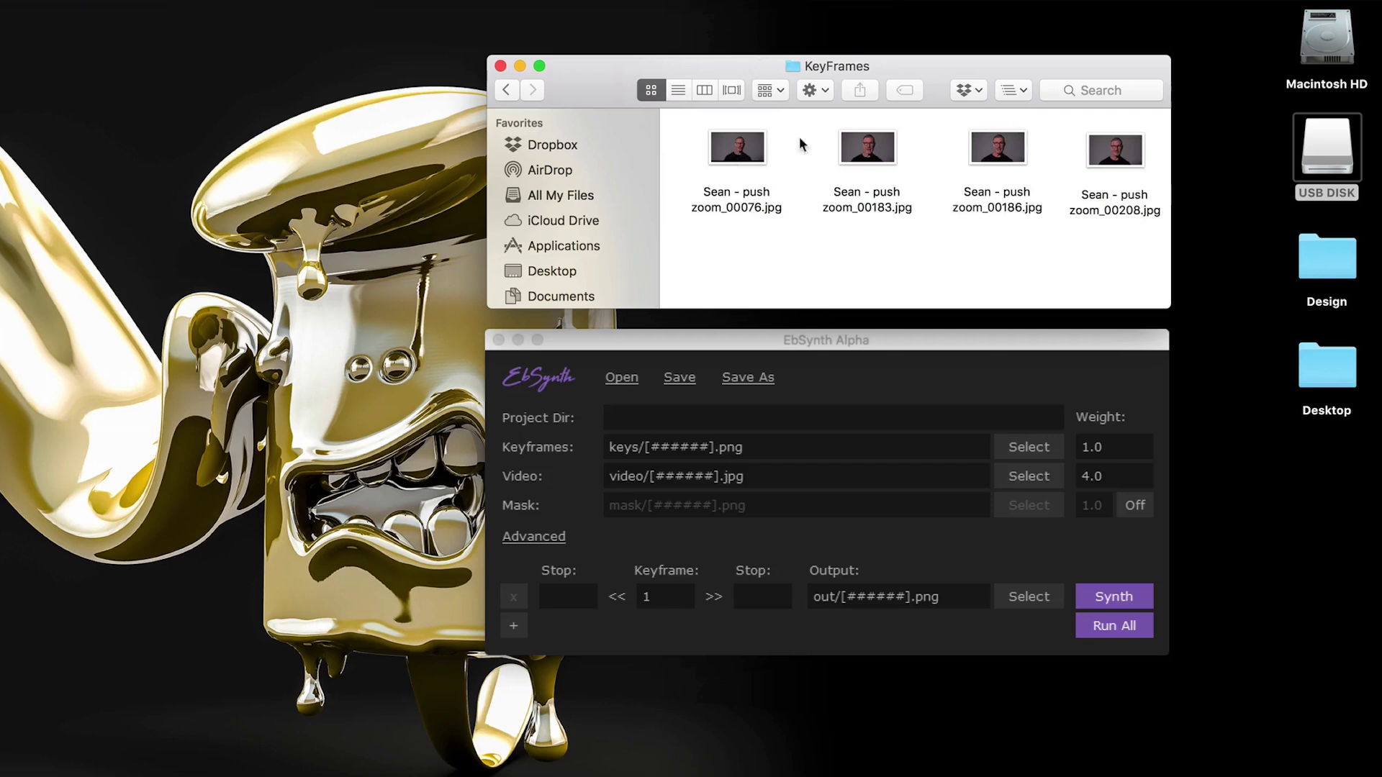
left_click(678, 90)
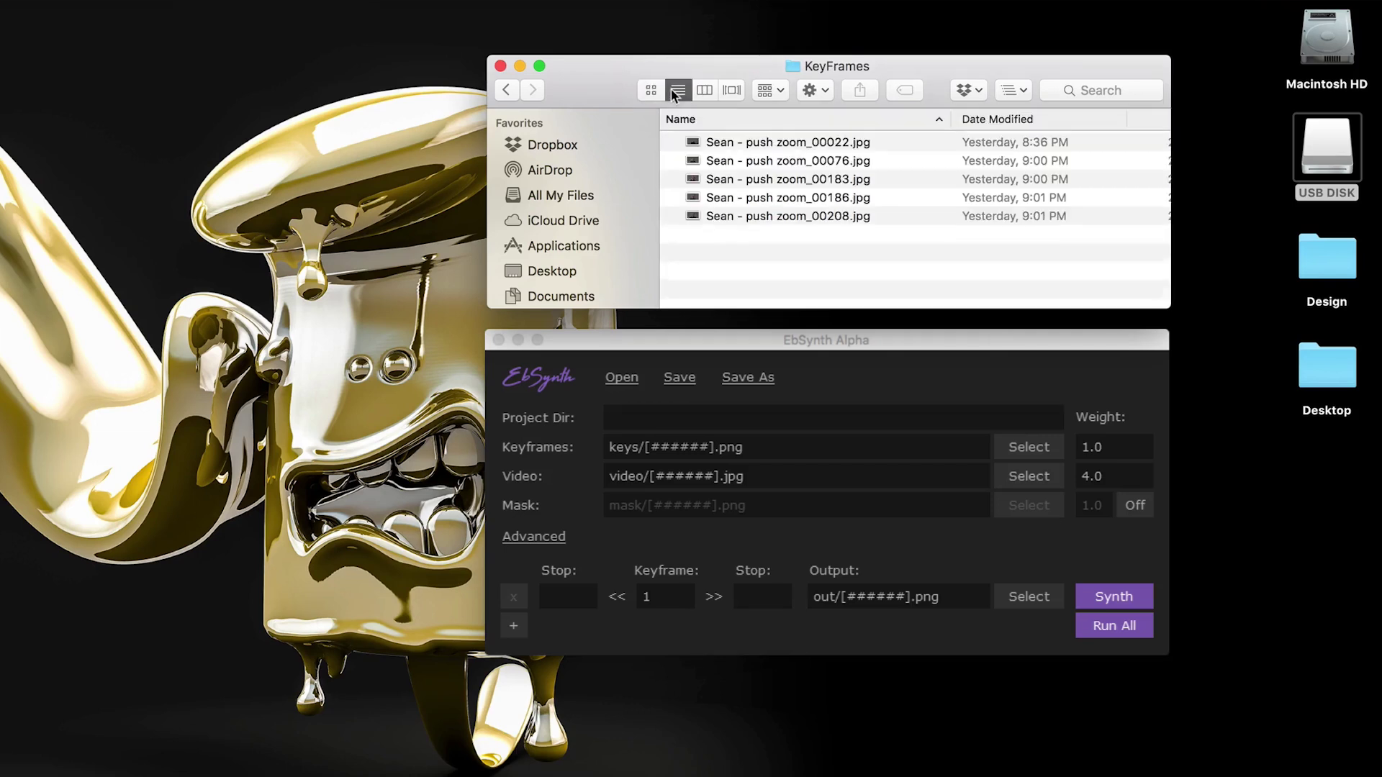
left_click(730, 138)
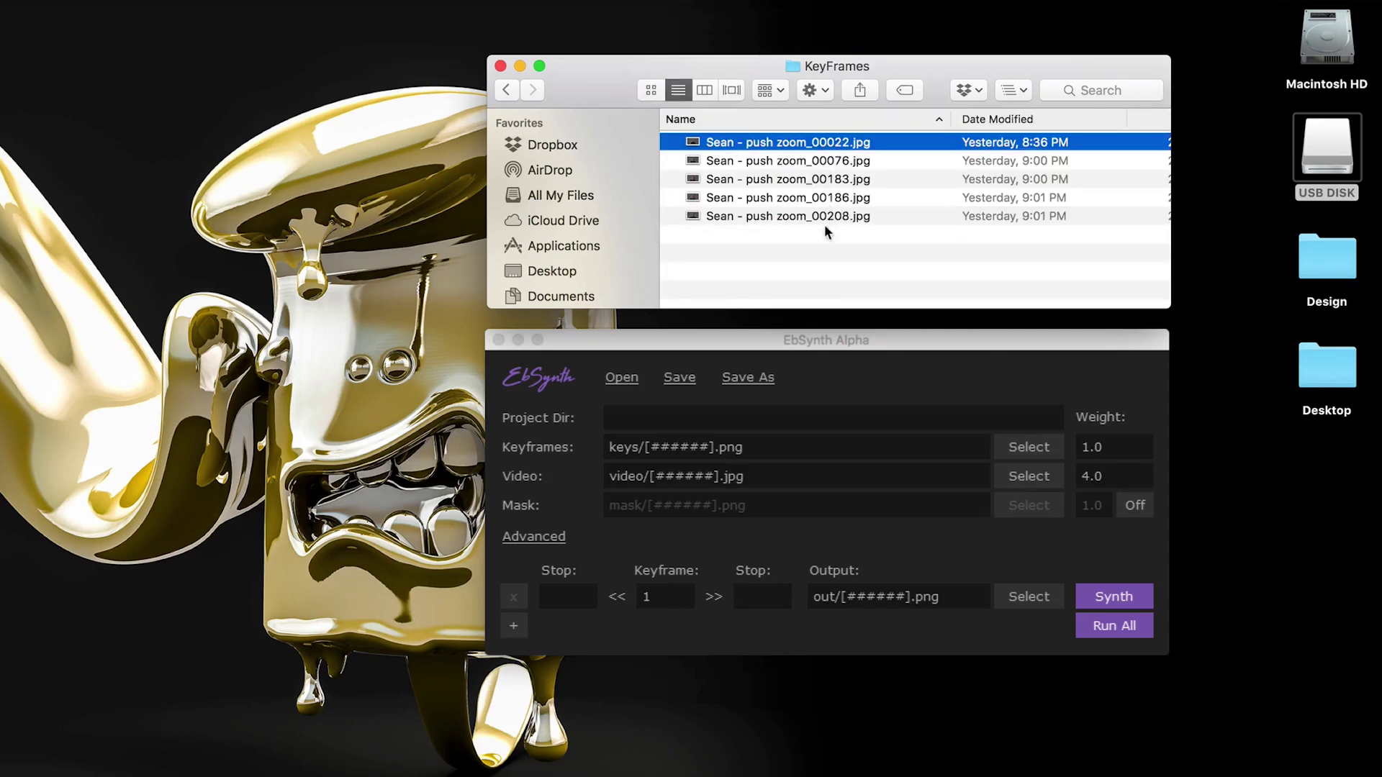
left_click(506, 90)
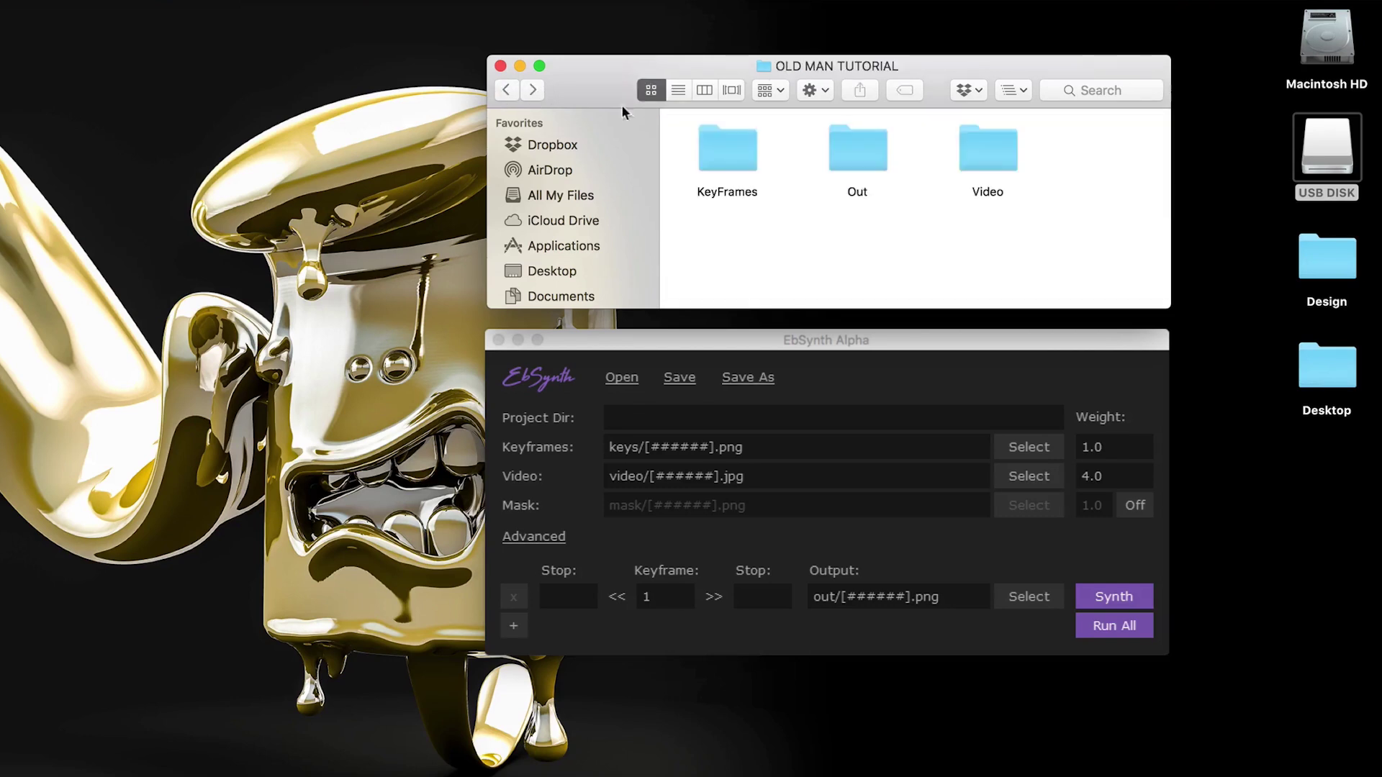
double_click(980, 147)
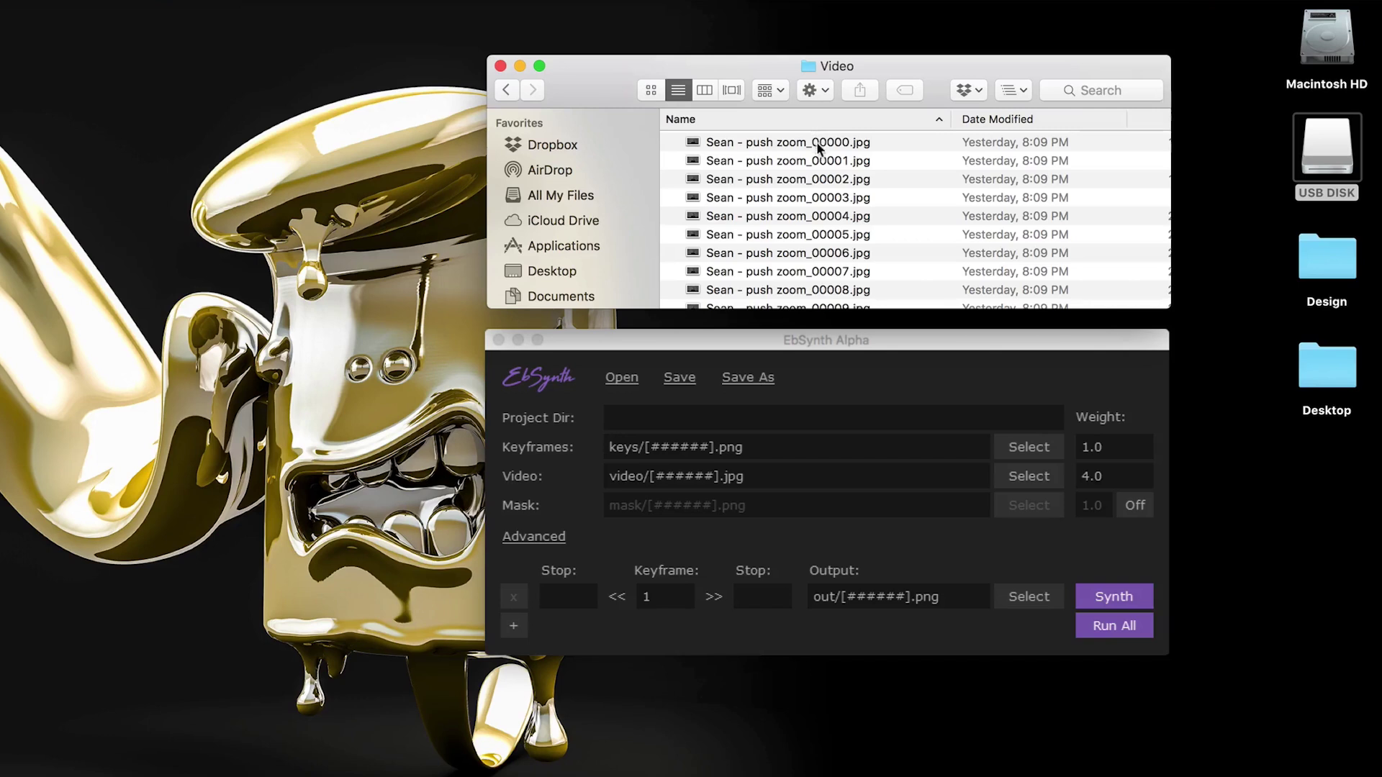
left_click(1011, 478)
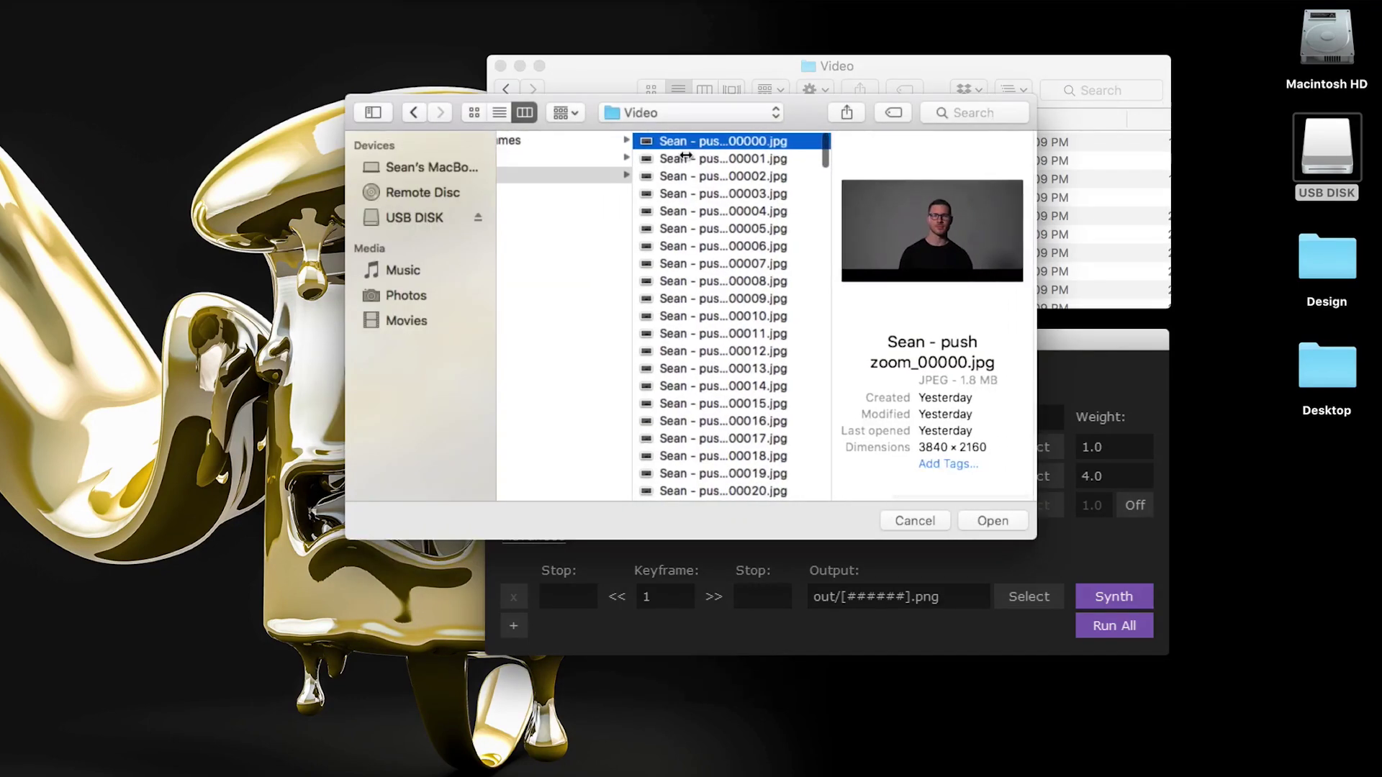
left_click(992, 520)
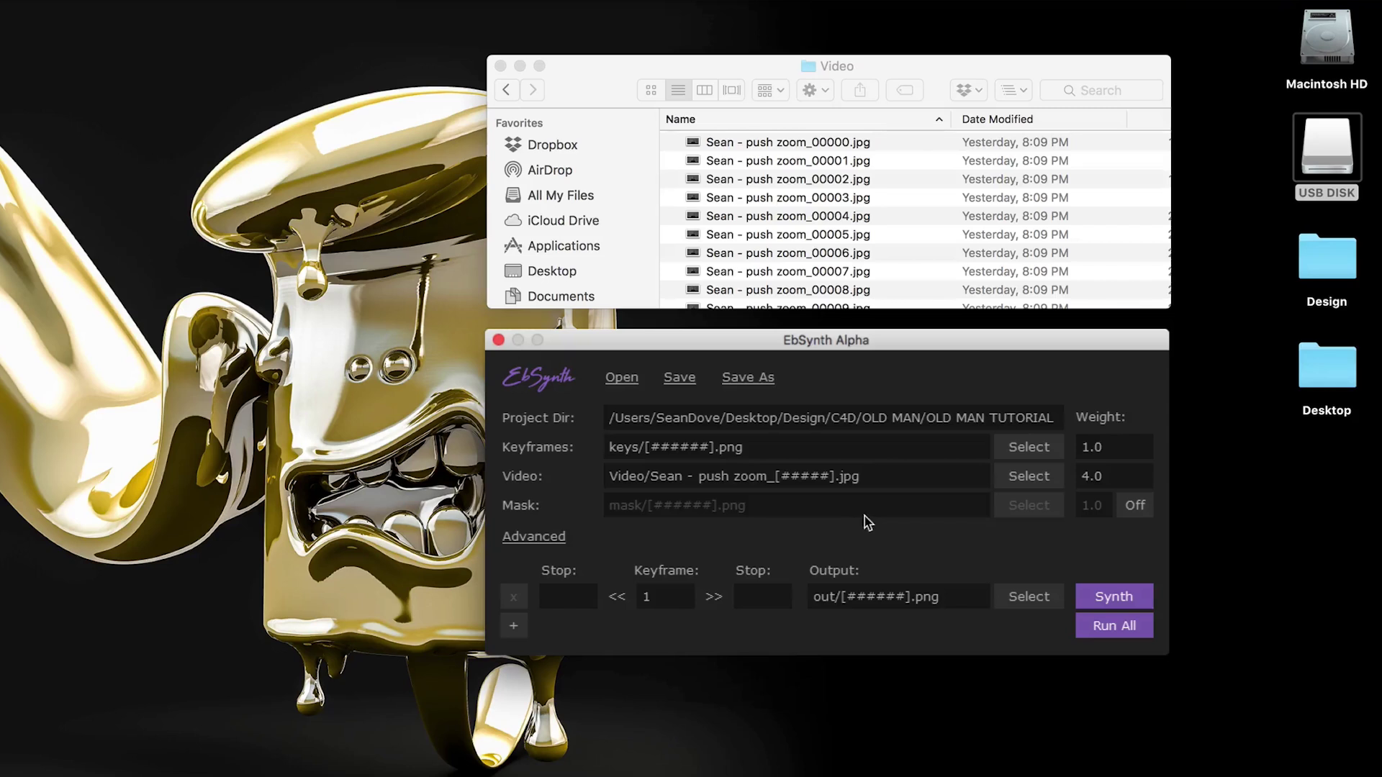
Step: Set EbSynth's Keyframes input to the KeyFrames folder images
left_click(1036, 448)
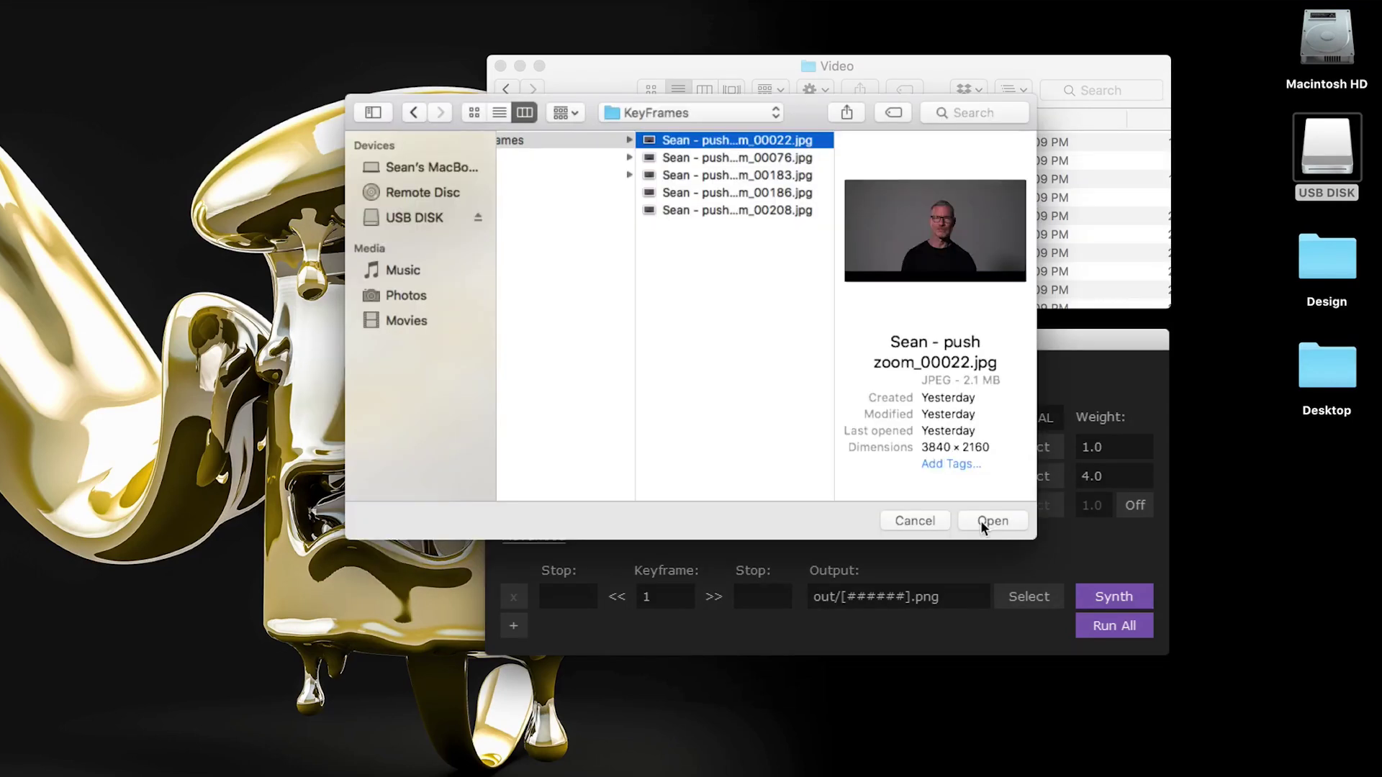
left_click(981, 521)
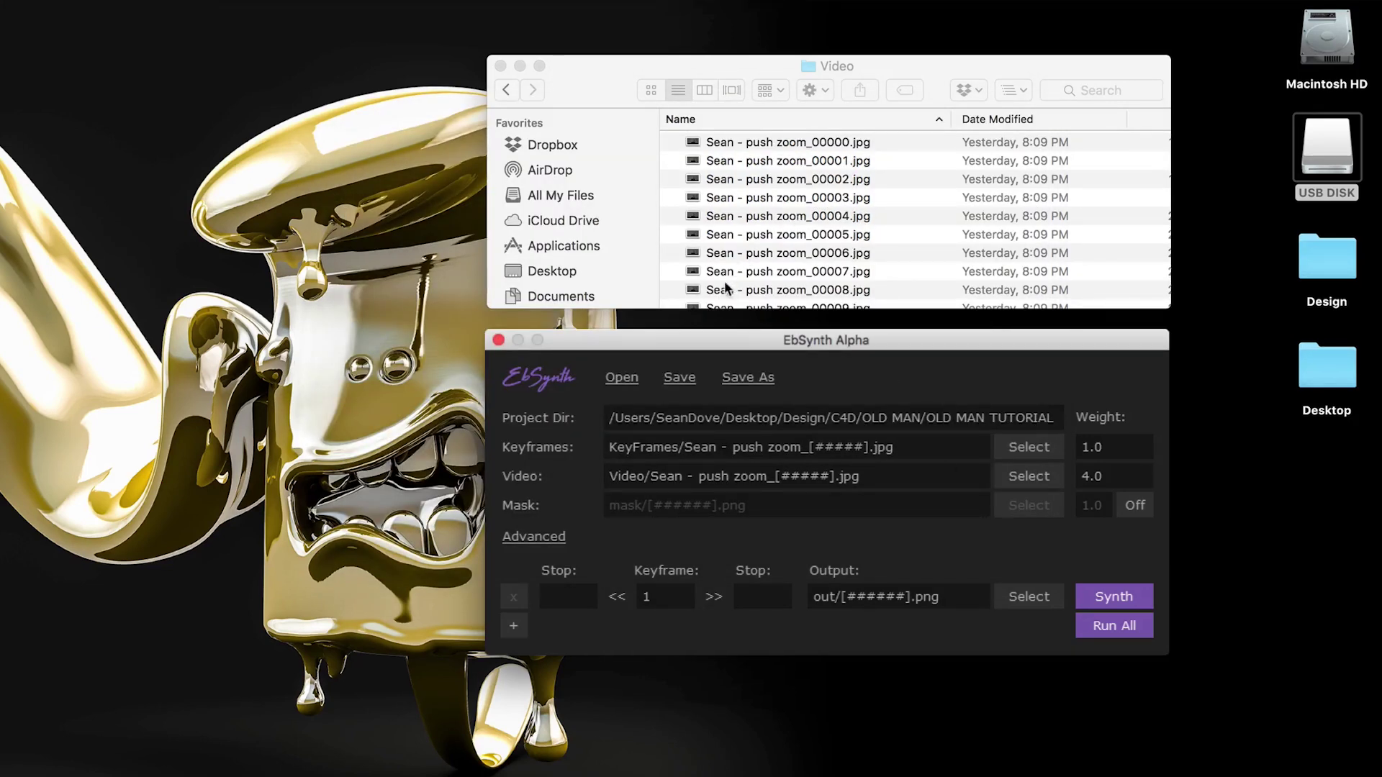
left_click(747, 59)
left_click(506, 89)
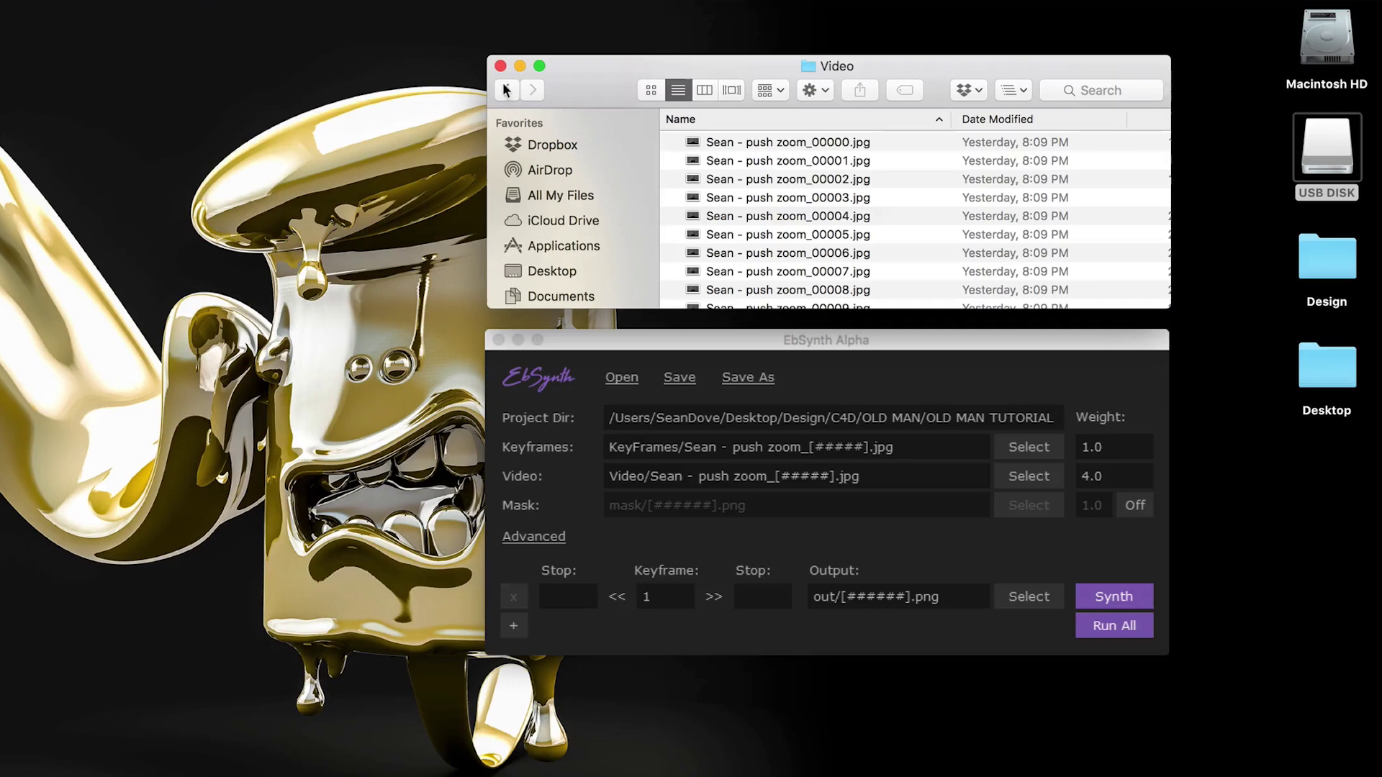
Step: Enter keyframe 22 spanning frames 0–74 and keyframe 76 spanning 75–181
double_click(725, 144)
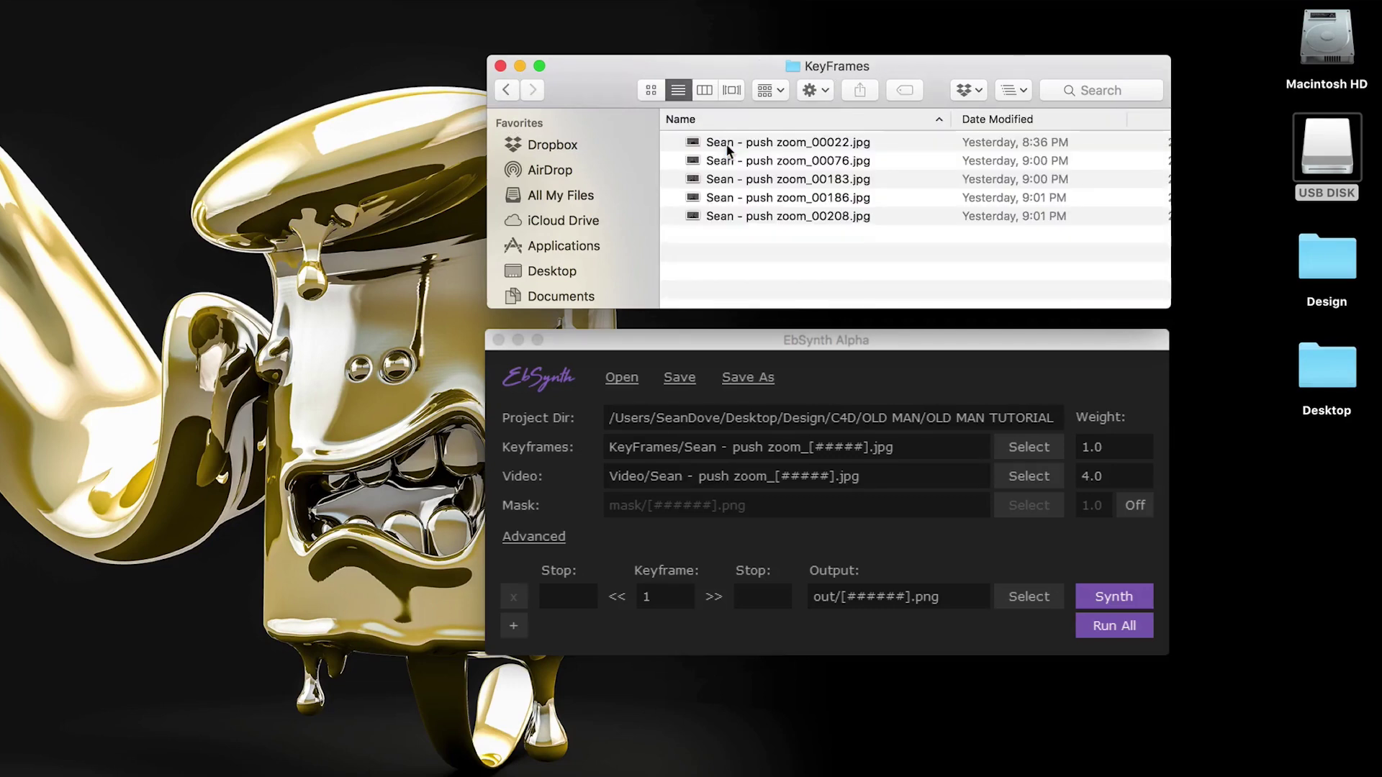
left_click(655, 596)
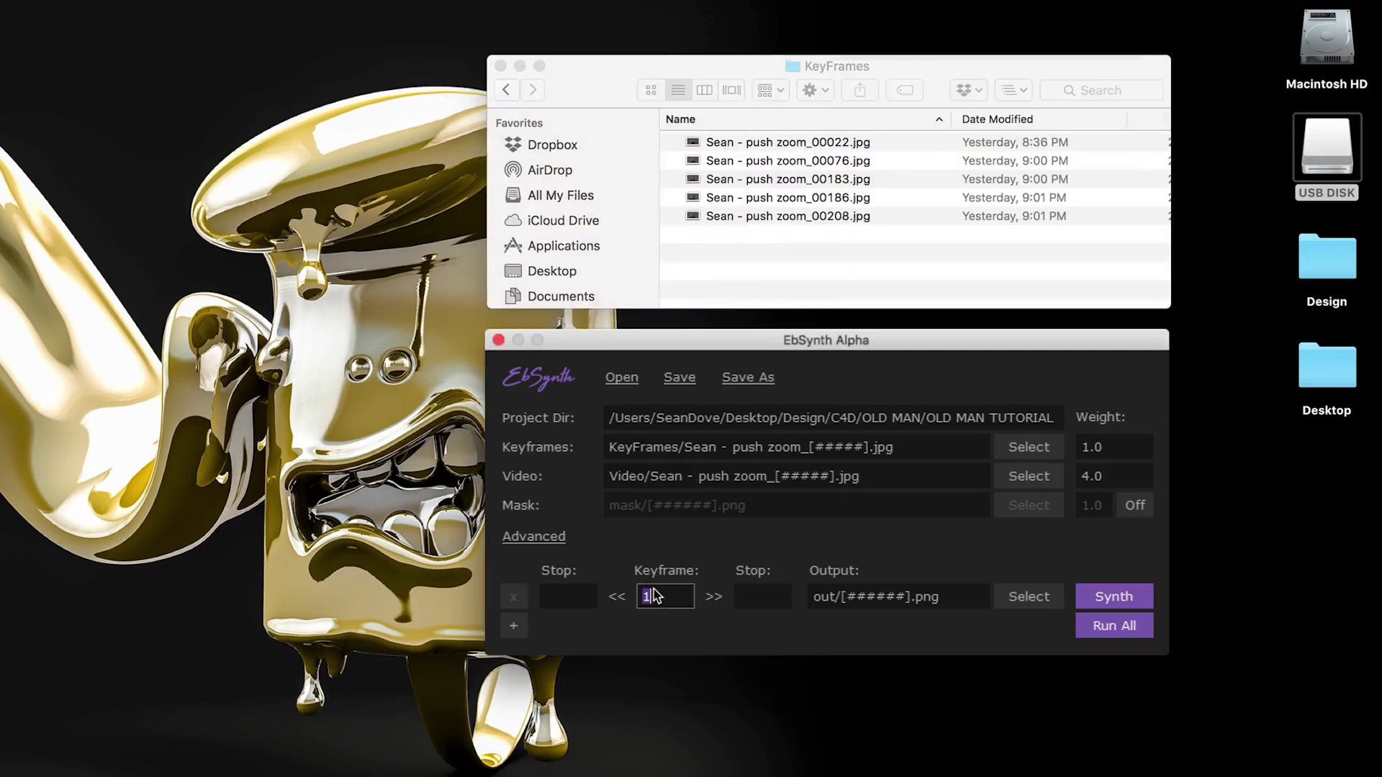
type("22")
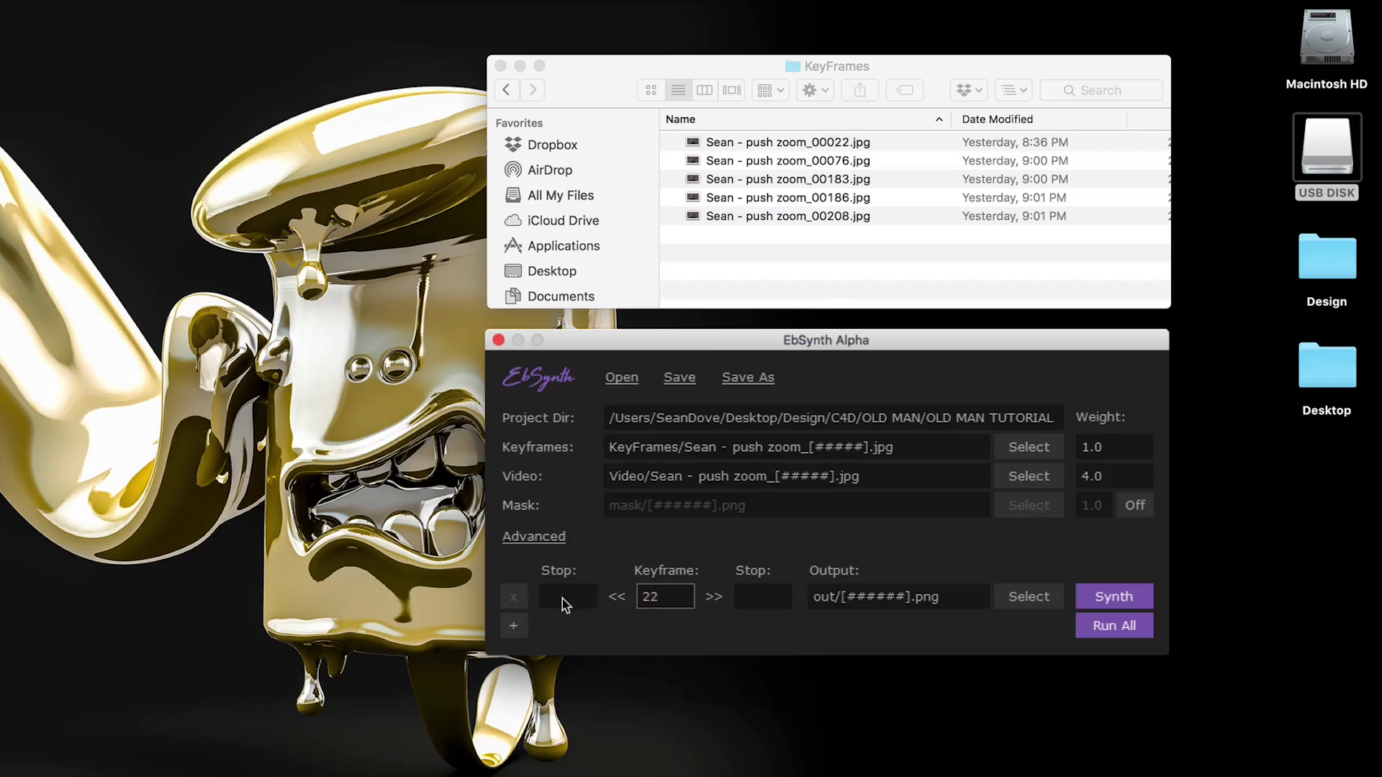
left_click(563, 595)
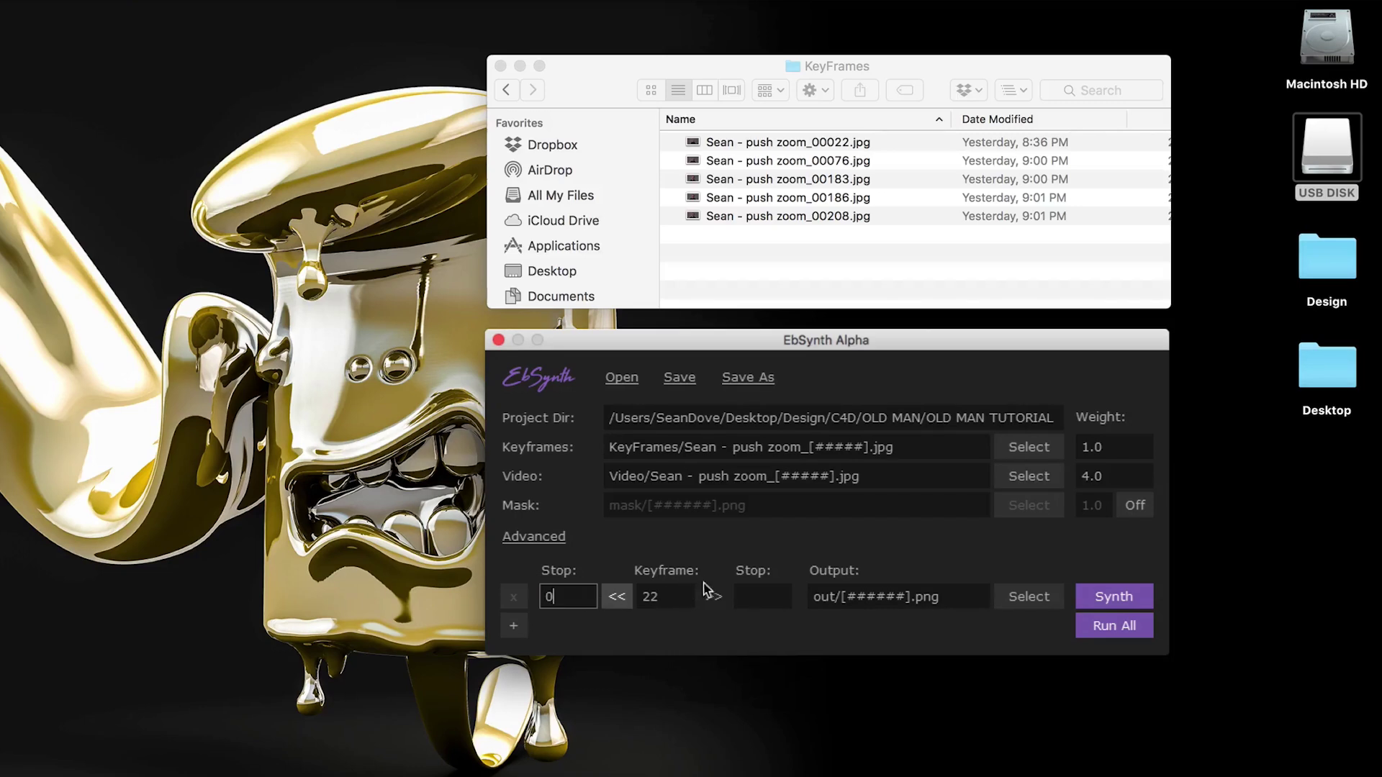
left_click(753, 597)
type("74")
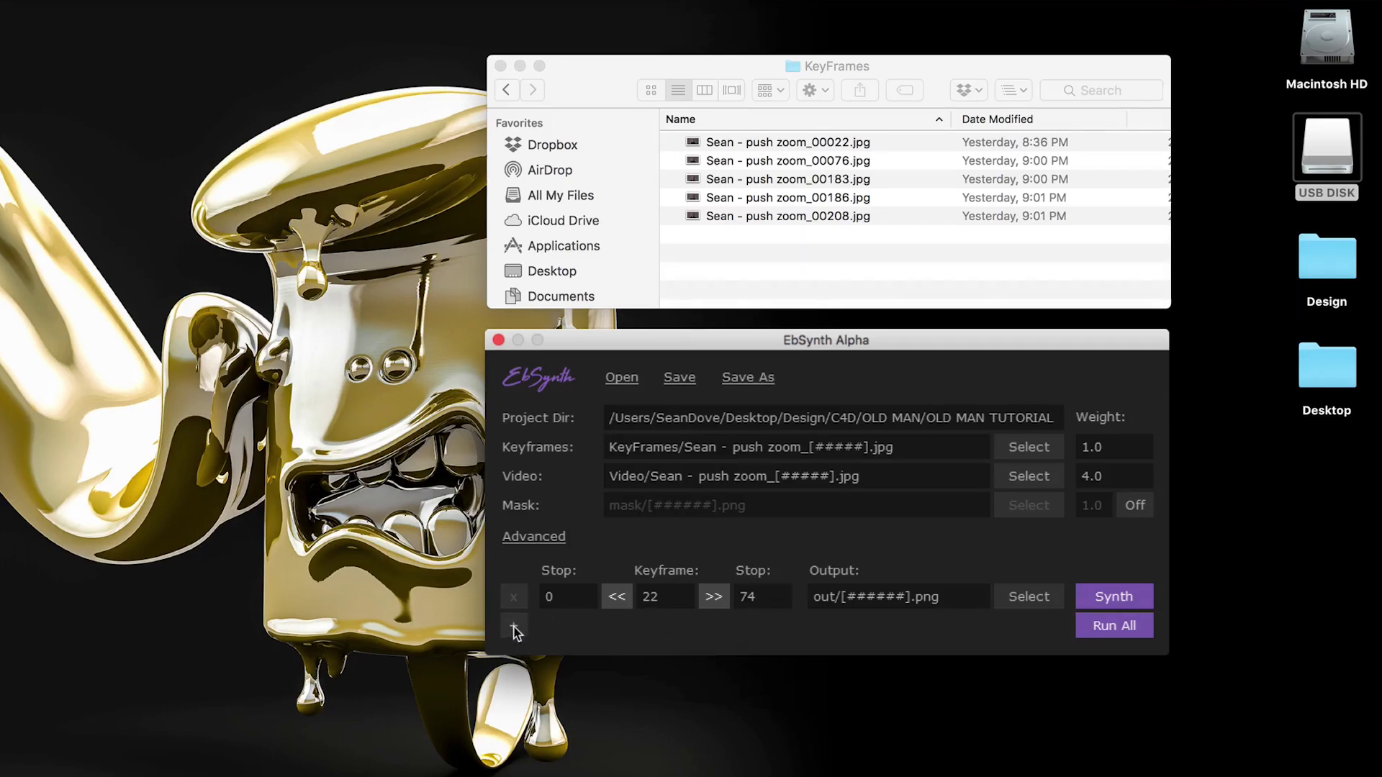
left_click(515, 631)
left_click(567, 597)
type("75")
left_click(763, 596)
type("181")
Step: Add ranges for keyframe 183 ending at 184 and keyframe 186 ending at 206
left_click(513, 625)
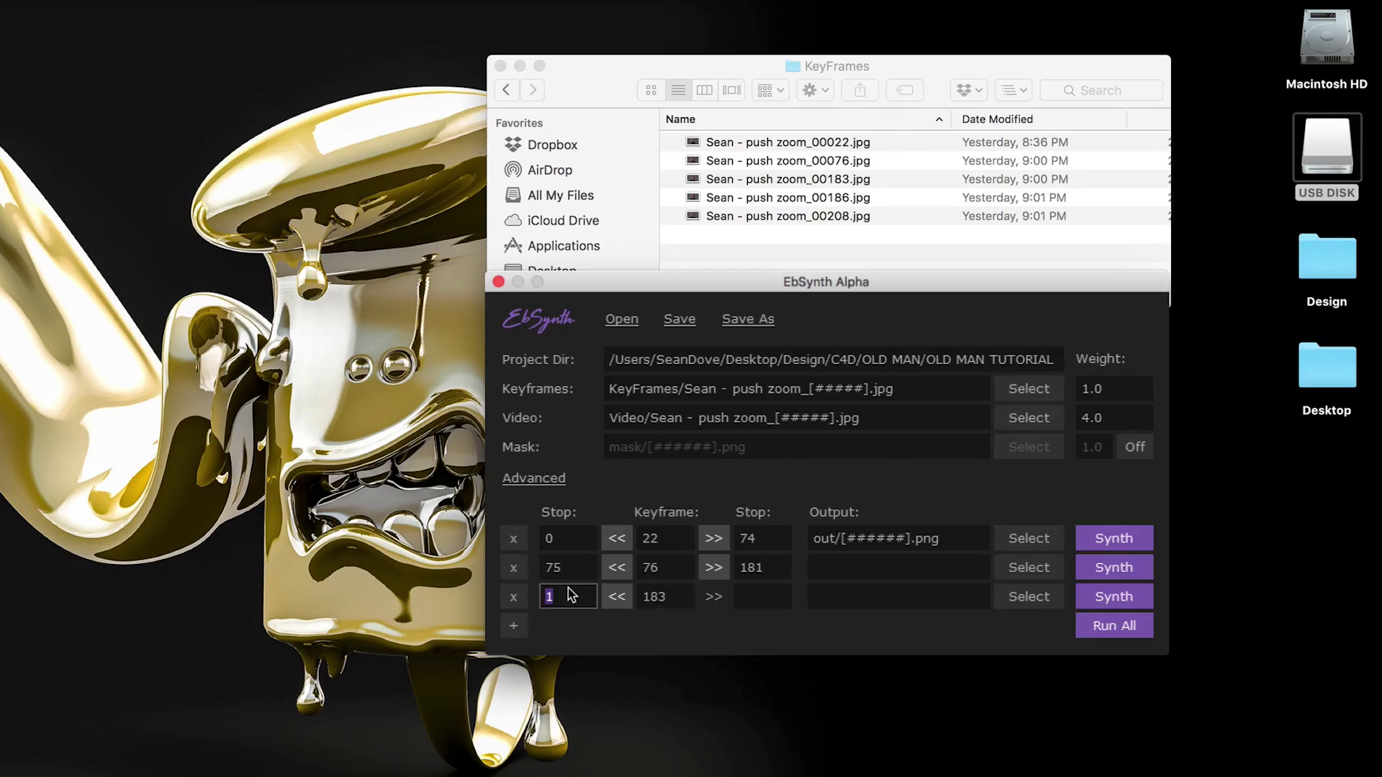
left_click(757, 596)
type("184")
left_click(514, 626)
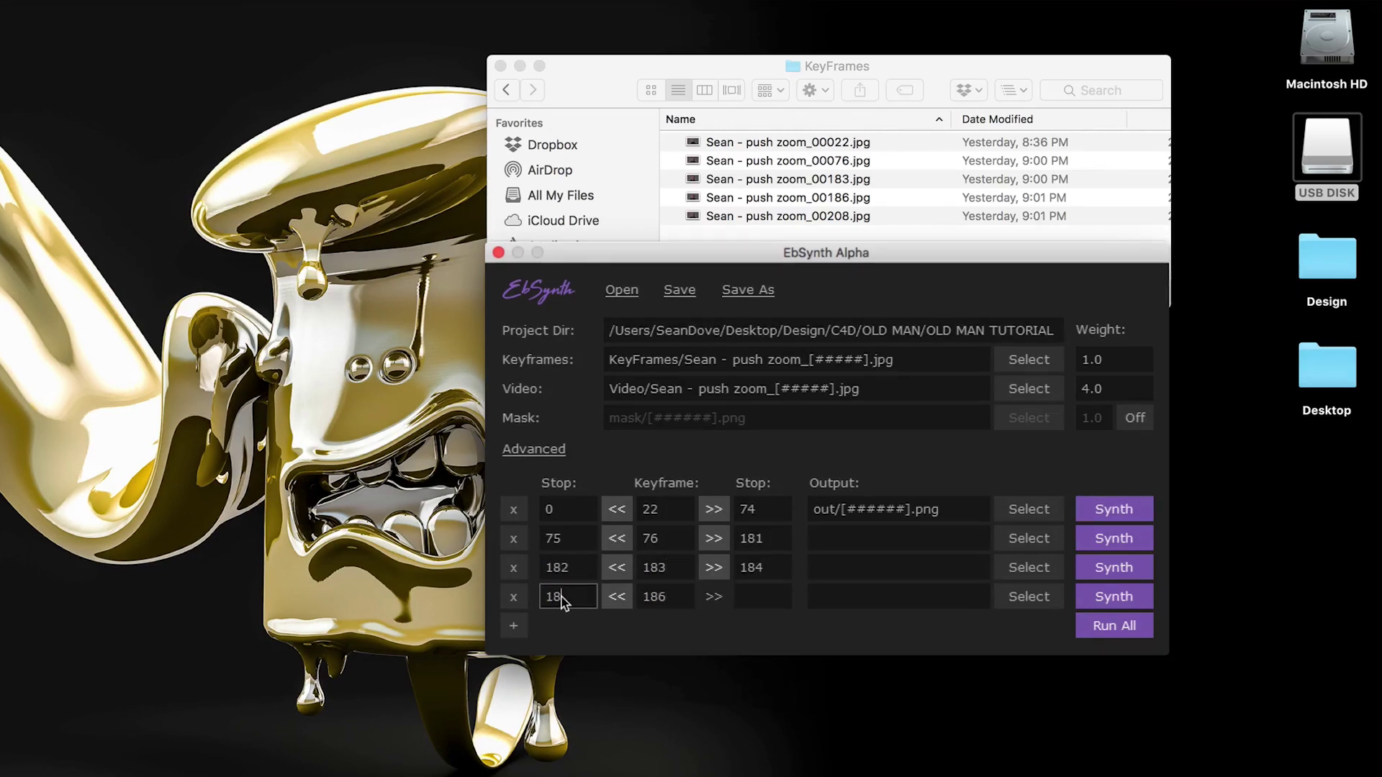
left_click(749, 597)
type("1")
type("06")
Step: Add a fifth range starting at frame 207, checking the Video folder for the last frame
left_click(514, 626)
left_click(567, 596)
type("207")
left_click(596, 81)
key("super+bracketleft")
scroll(828, 216, "down", 15)
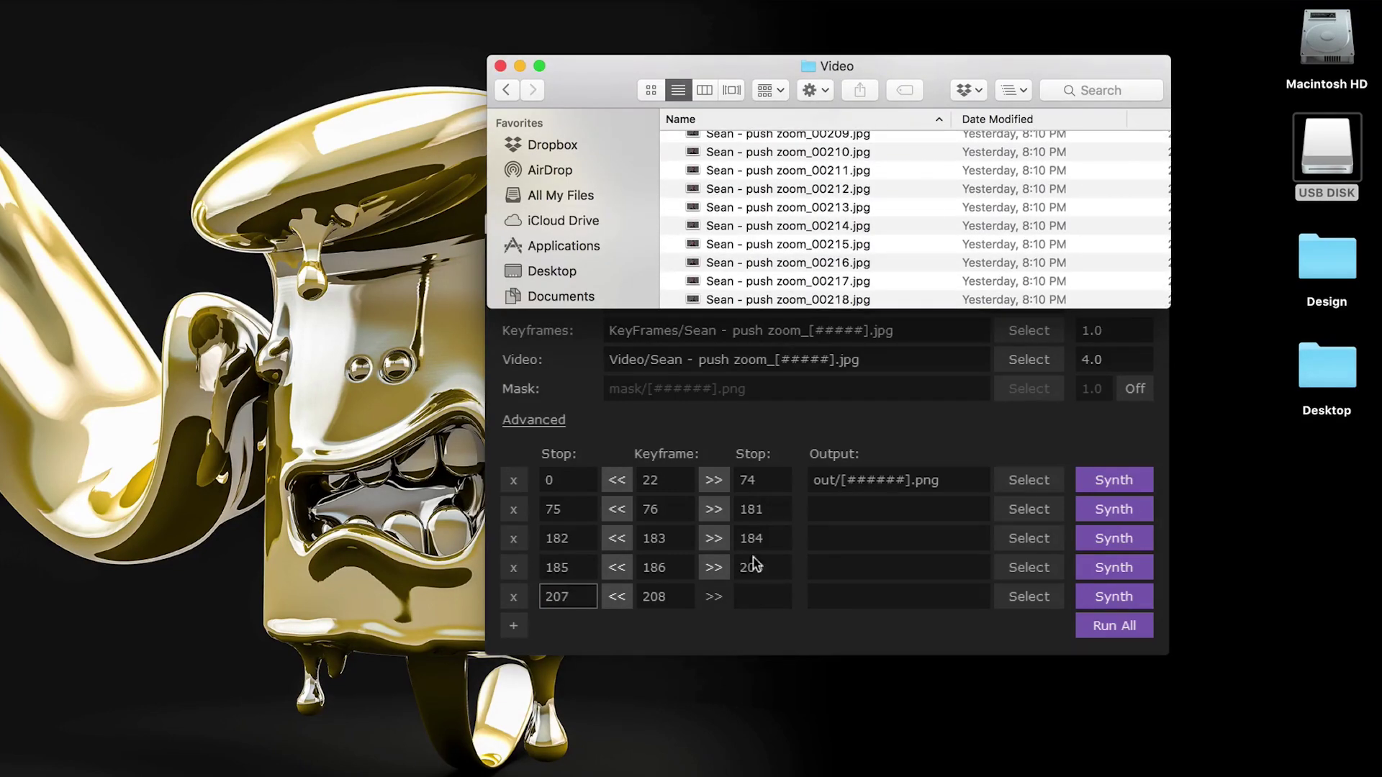
scroll(857, 158, "down", 2)
left_click(762, 597)
Step: End the fifth range at frame 219 and set Out as output for the first two ranges
type("219")
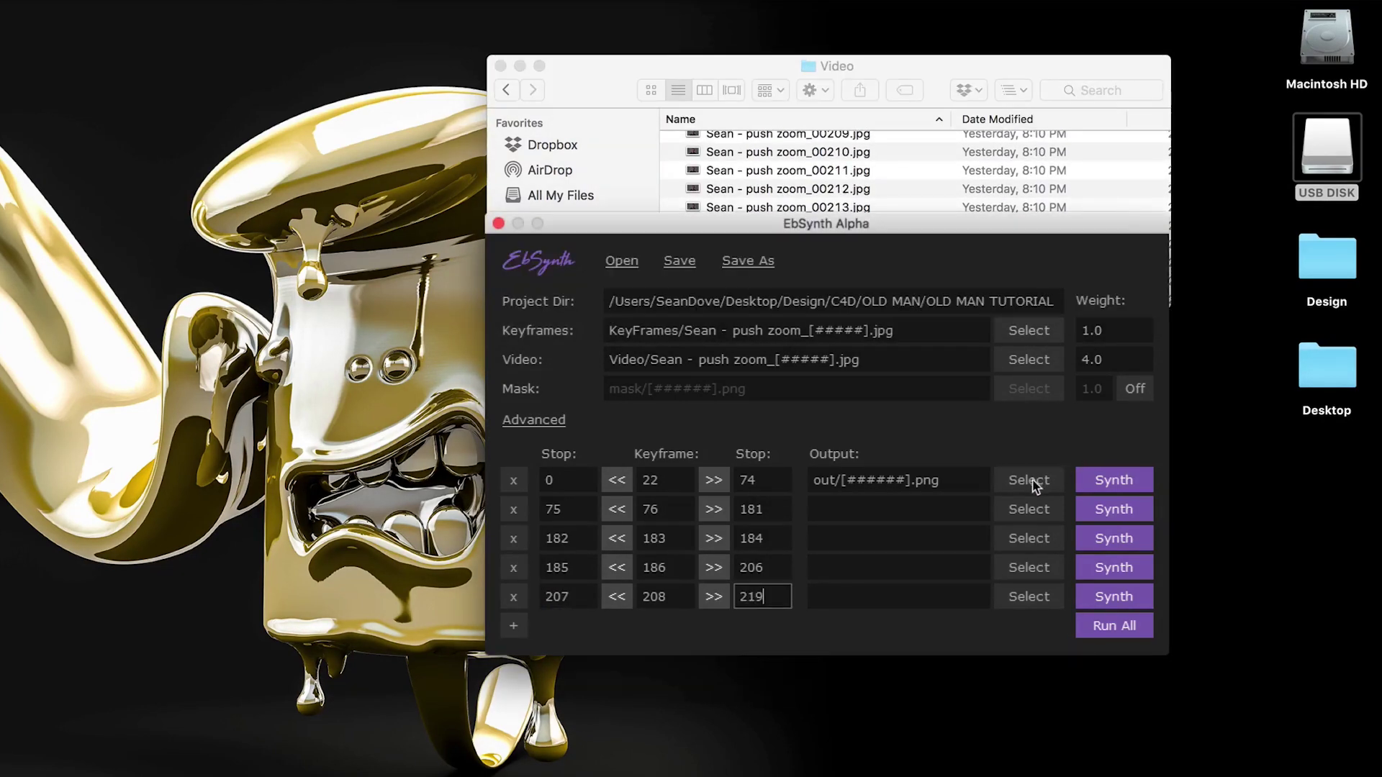
left_click(1030, 482)
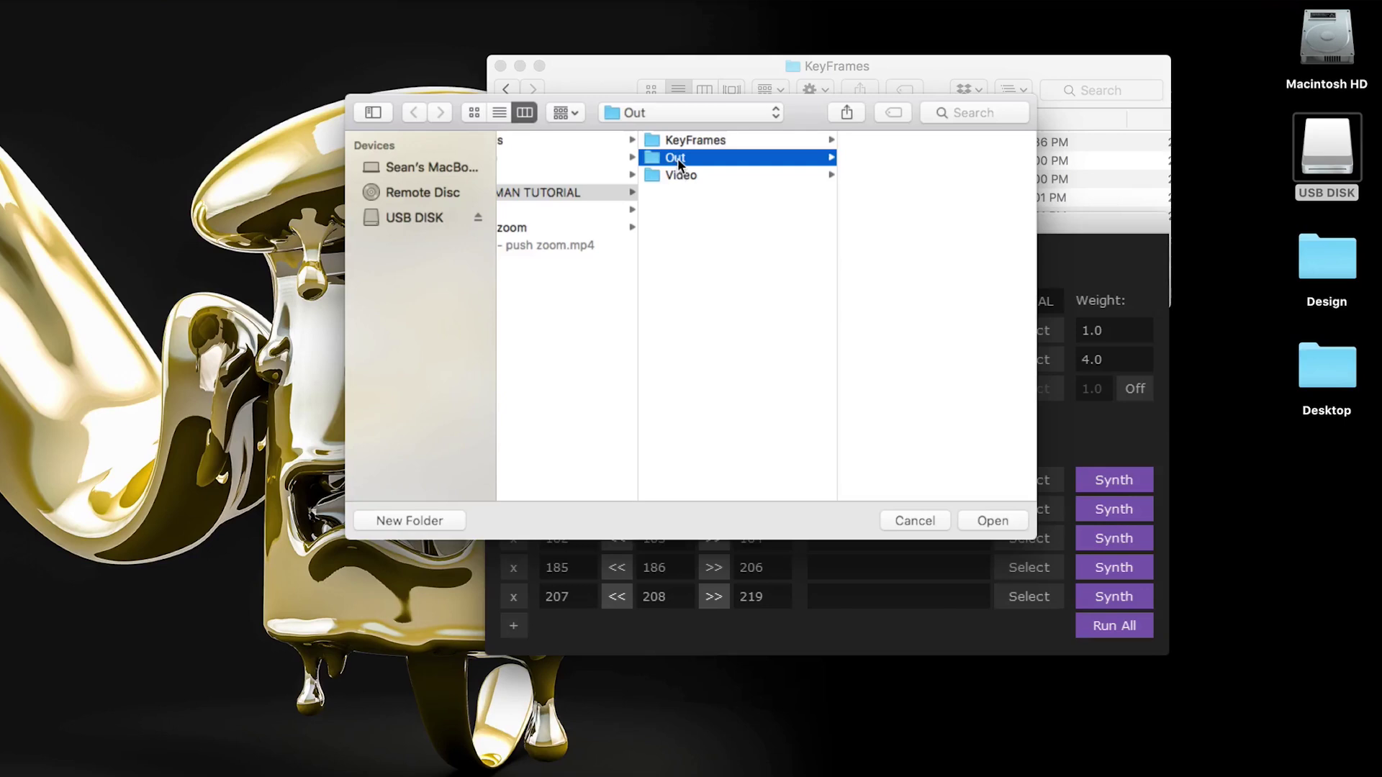
left_click(979, 519)
left_click(1006, 510)
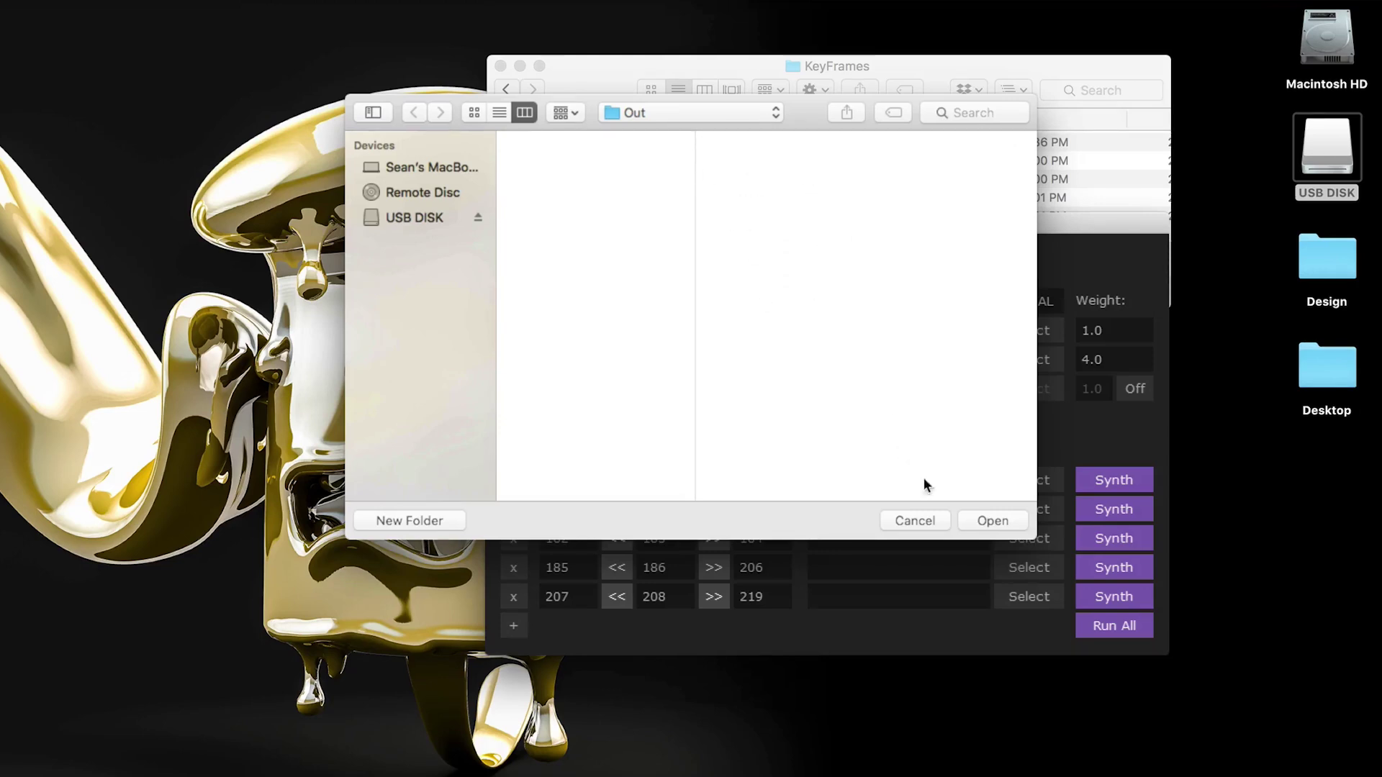
left_click(973, 514)
Step: Set Out as output for ranges three to five and run all to synthesize PNGs
left_click(1009, 542)
left_click(985, 520)
left_click(1028, 567)
left_click(979, 517)
left_click(1023, 599)
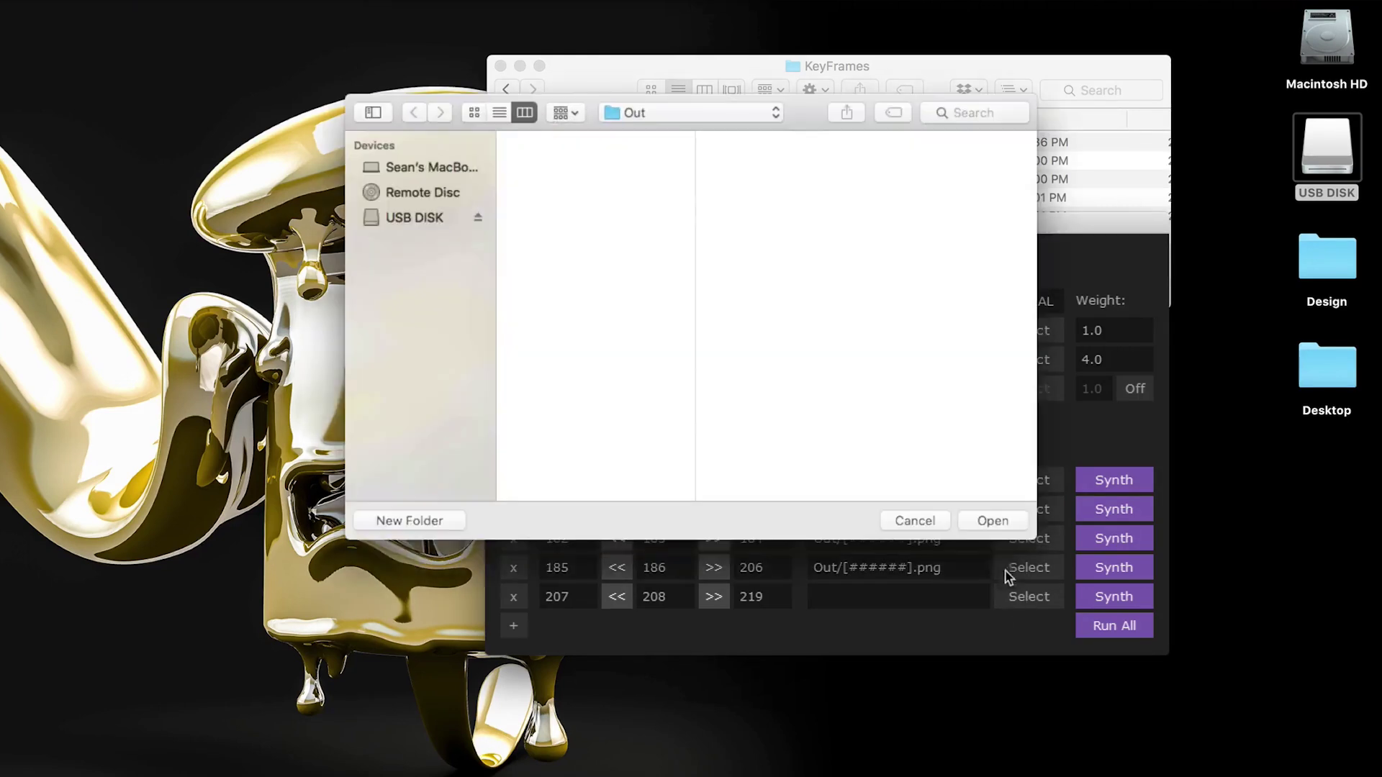
left_click(1003, 521)
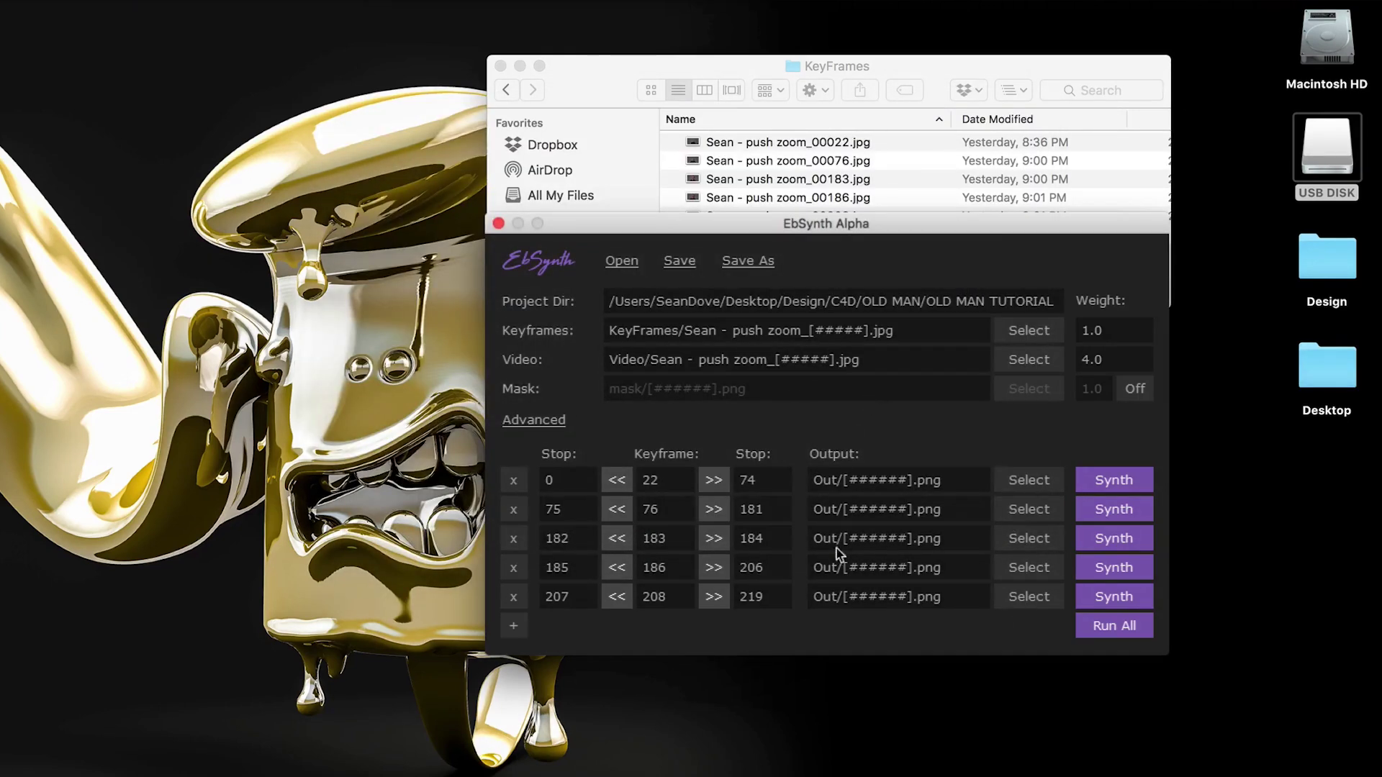
left_click(1118, 632)
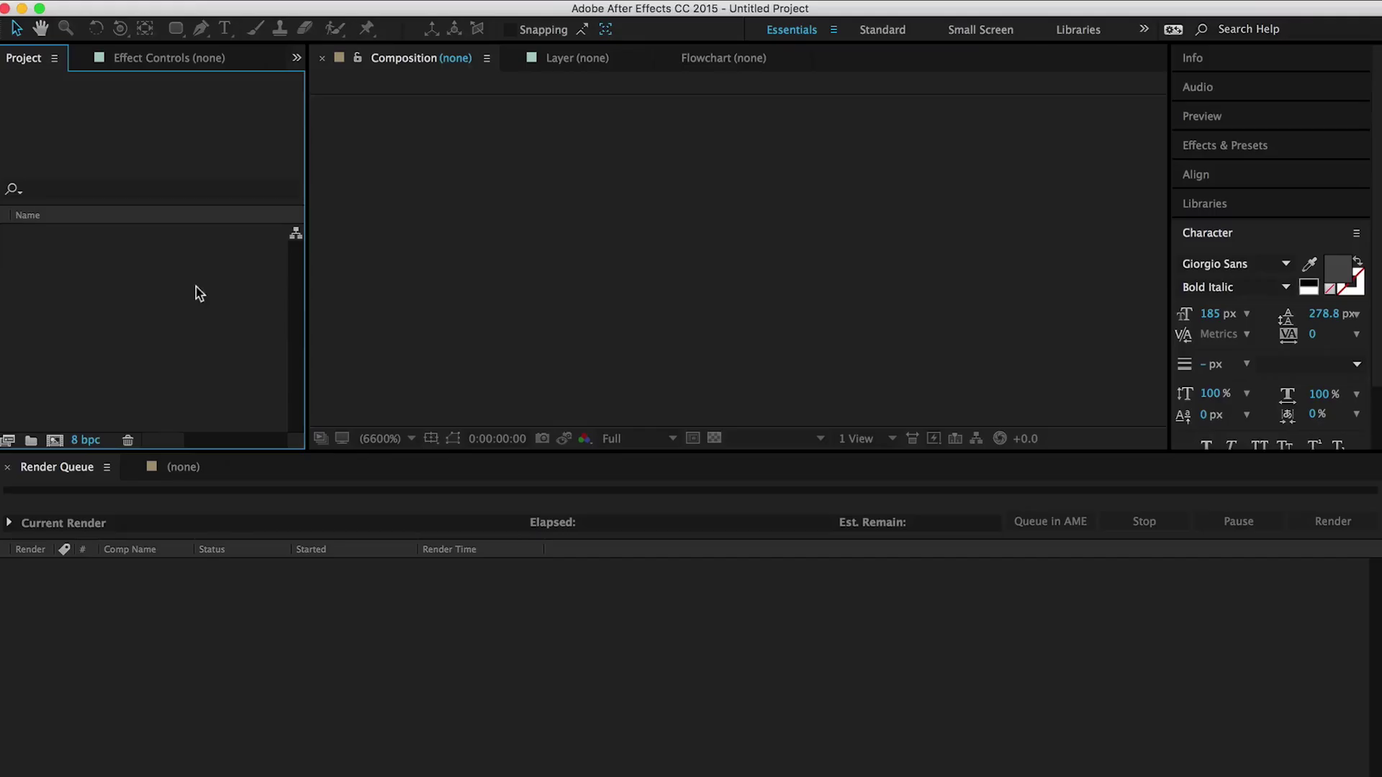
Step: Import the Out folder's PNGs as a sequence starting from 000000.png
right_click(196, 289)
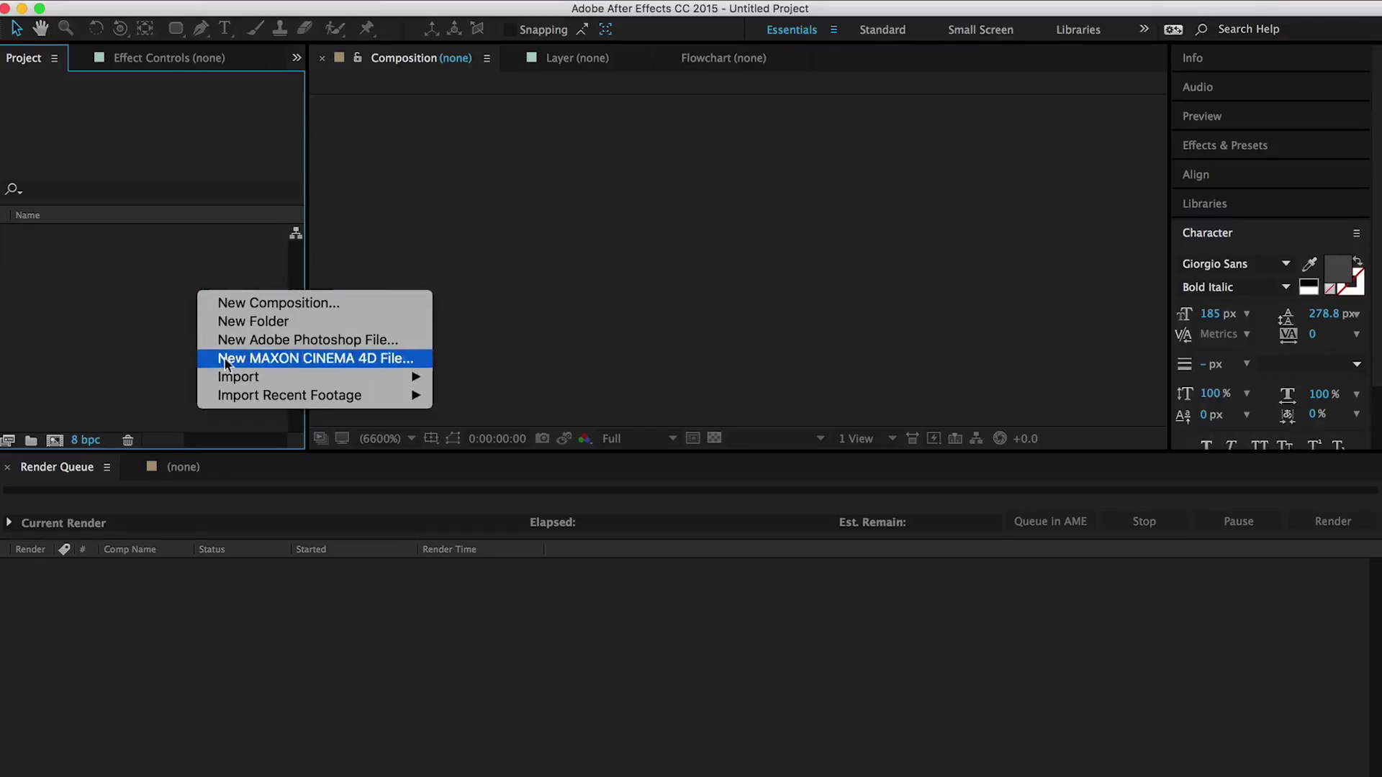
mouse_move(237, 377)
left_click(513, 377)
left_click(598, 174)
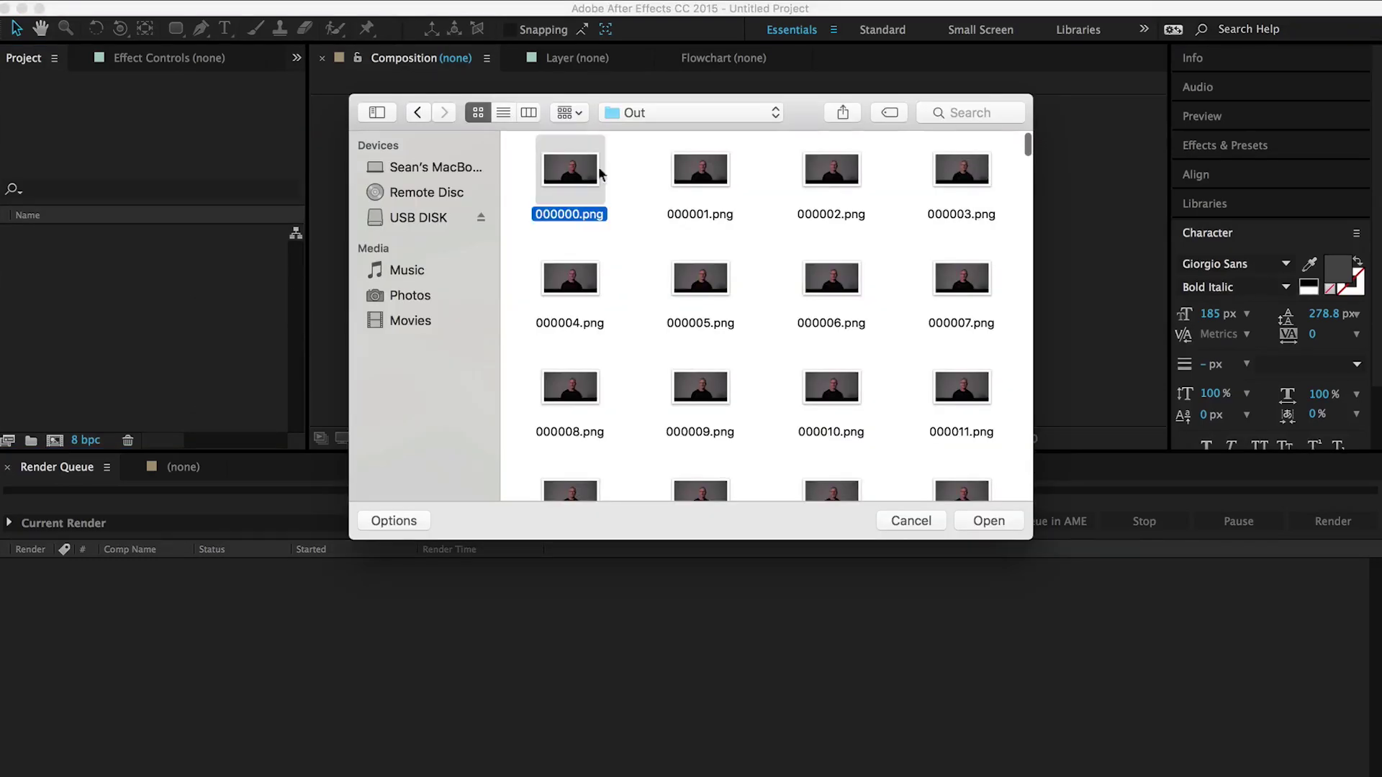
left_click(995, 521)
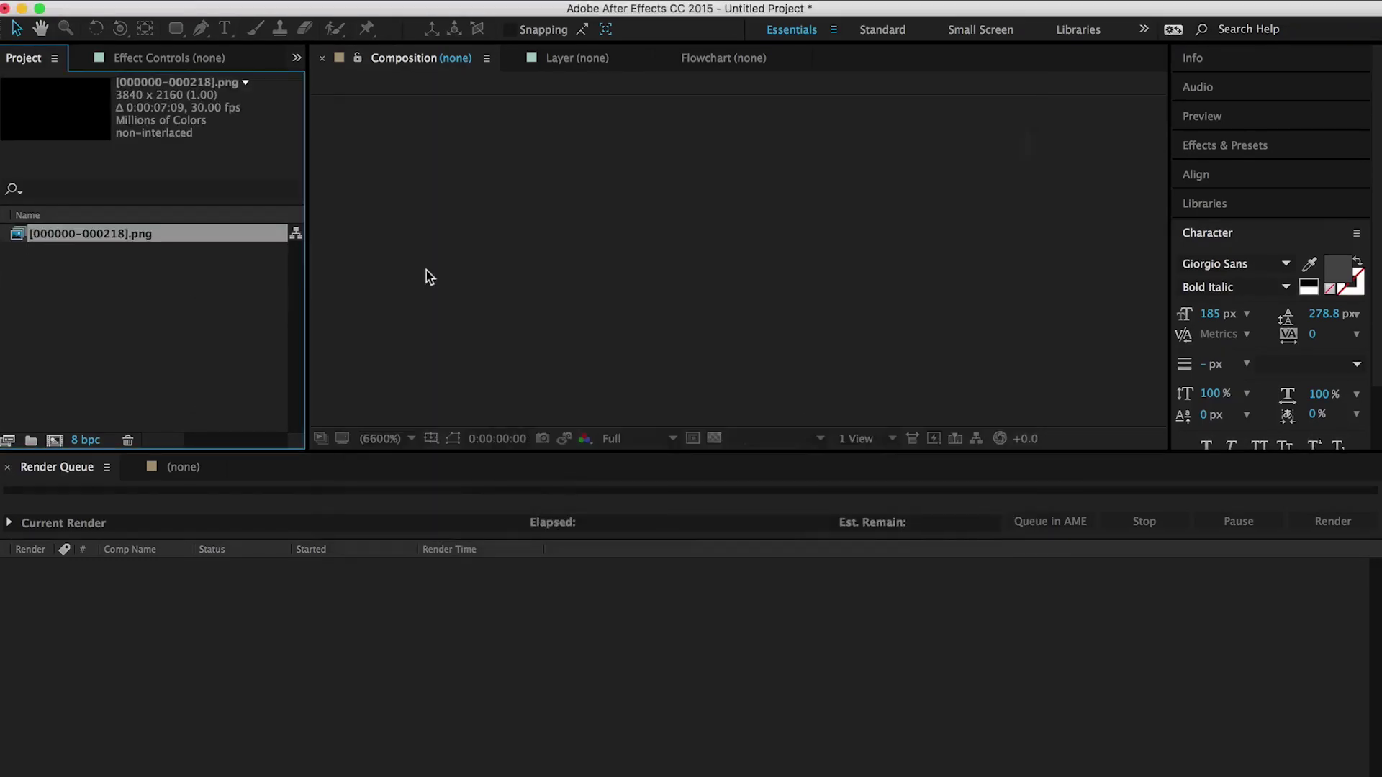
Step: Create a composition from the PNG sequence and scrub through the aged presenter footage
left_click_drag(121, 239, 55, 442)
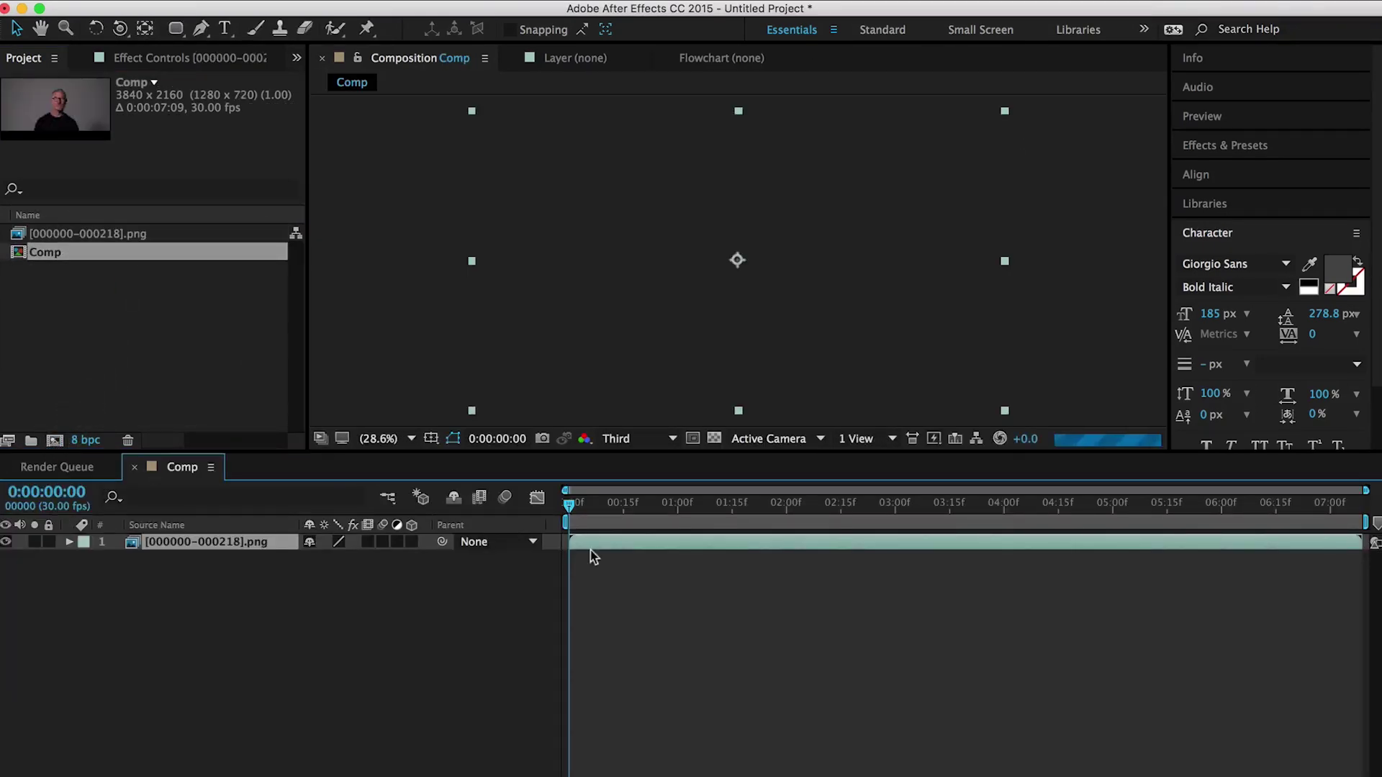
left_click(656, 504)
left_click_drag(673, 512, 920, 536)
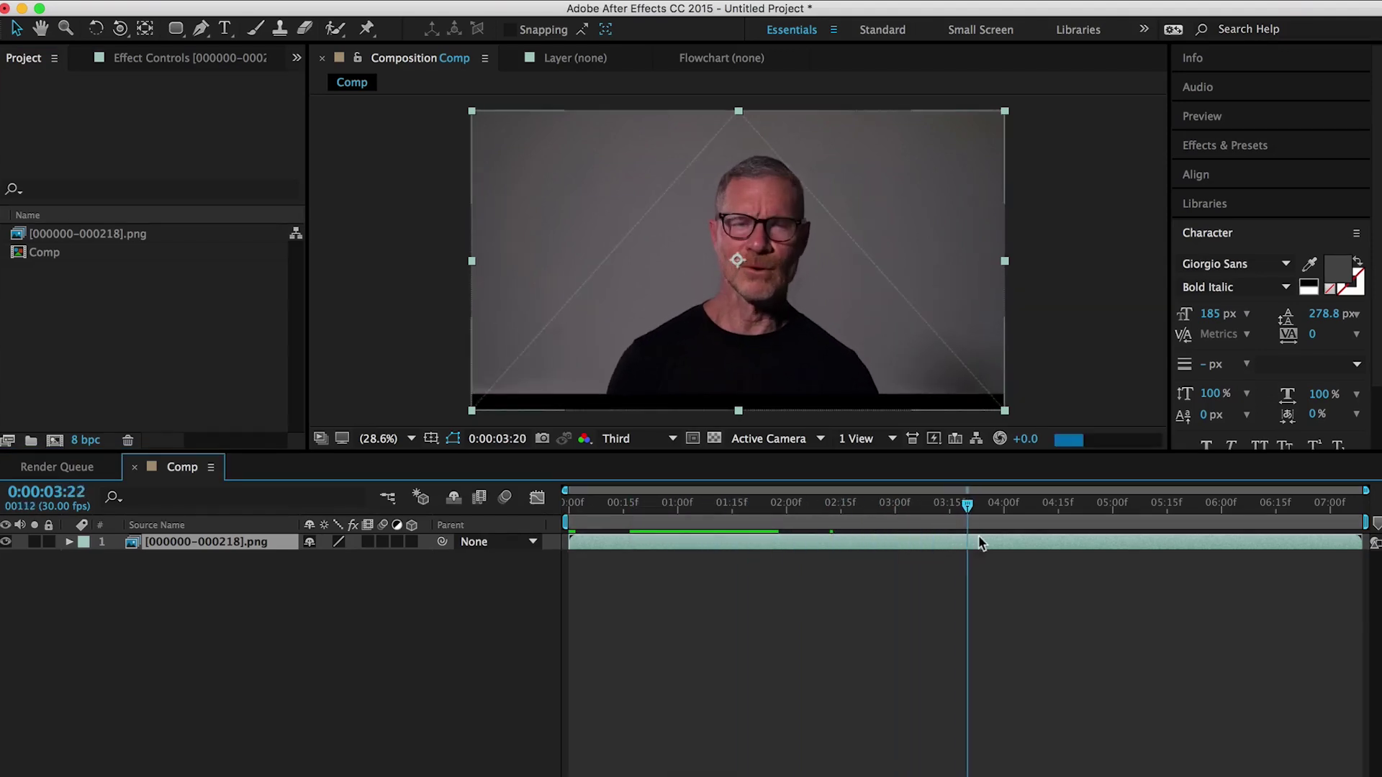